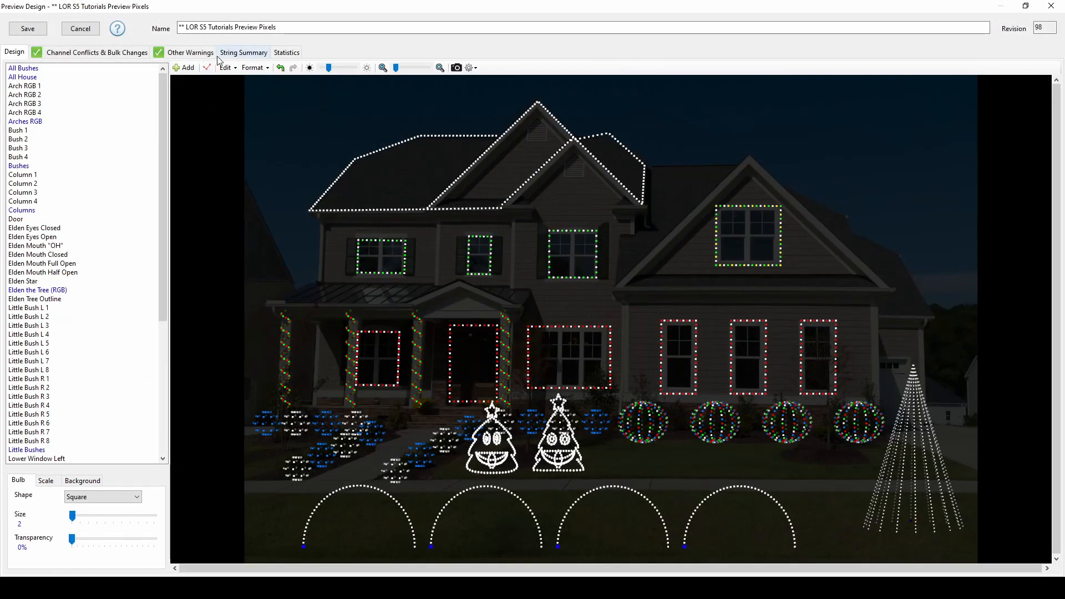
left_click(205, 66)
left_click(619, 286)
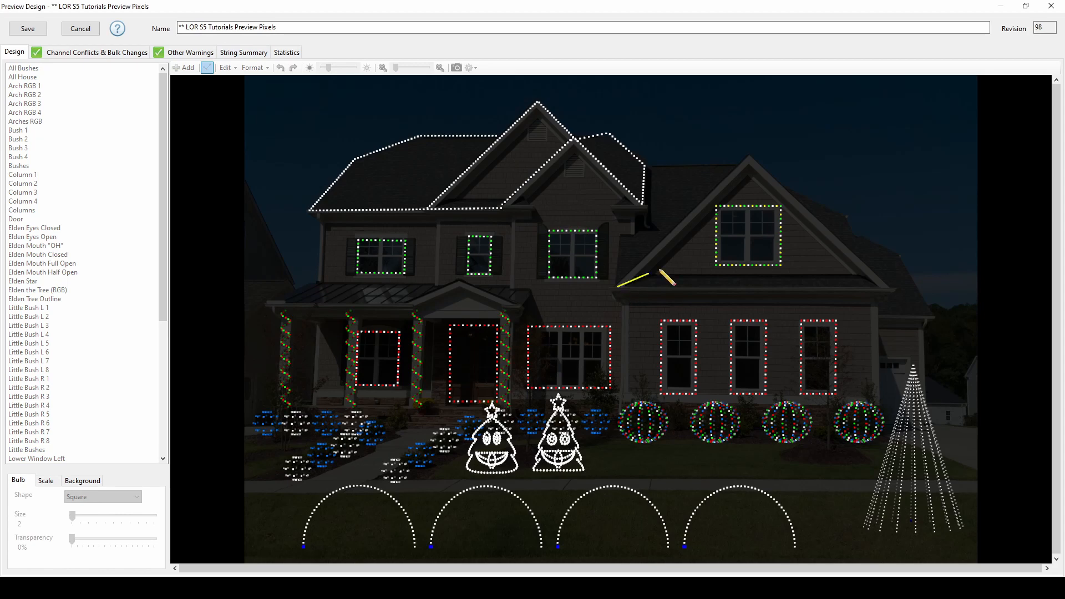
left_click(746, 156)
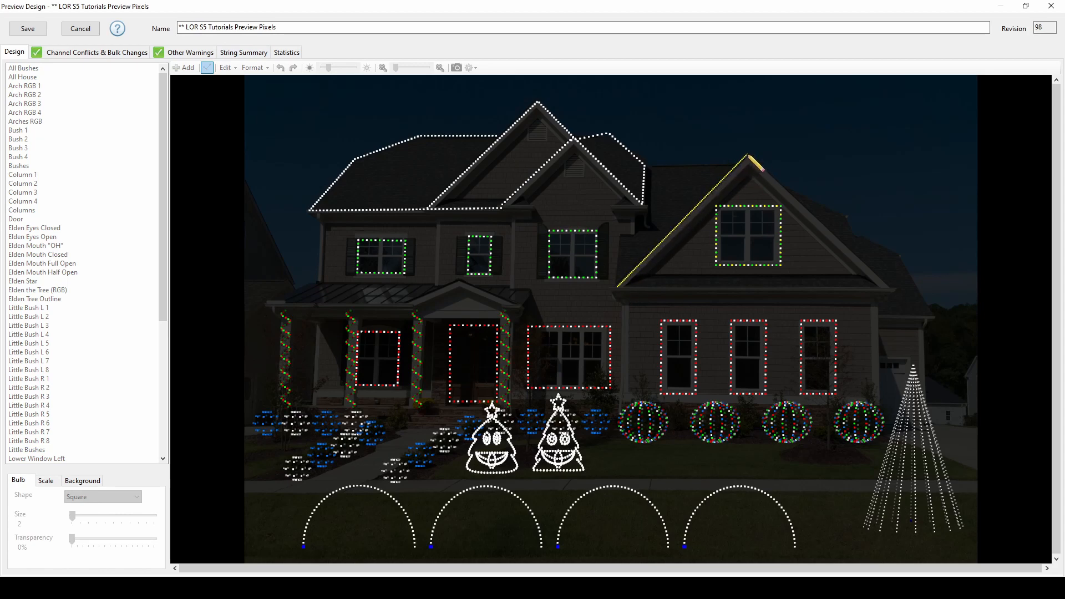
left_click(891, 289)
double_click(624, 290)
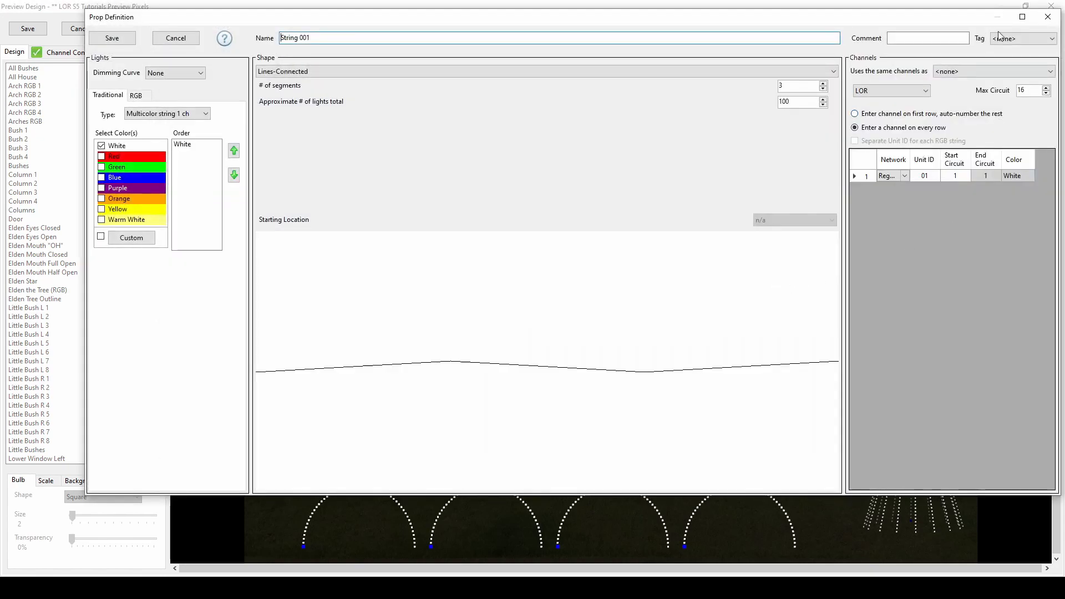
left_click(1047, 17)
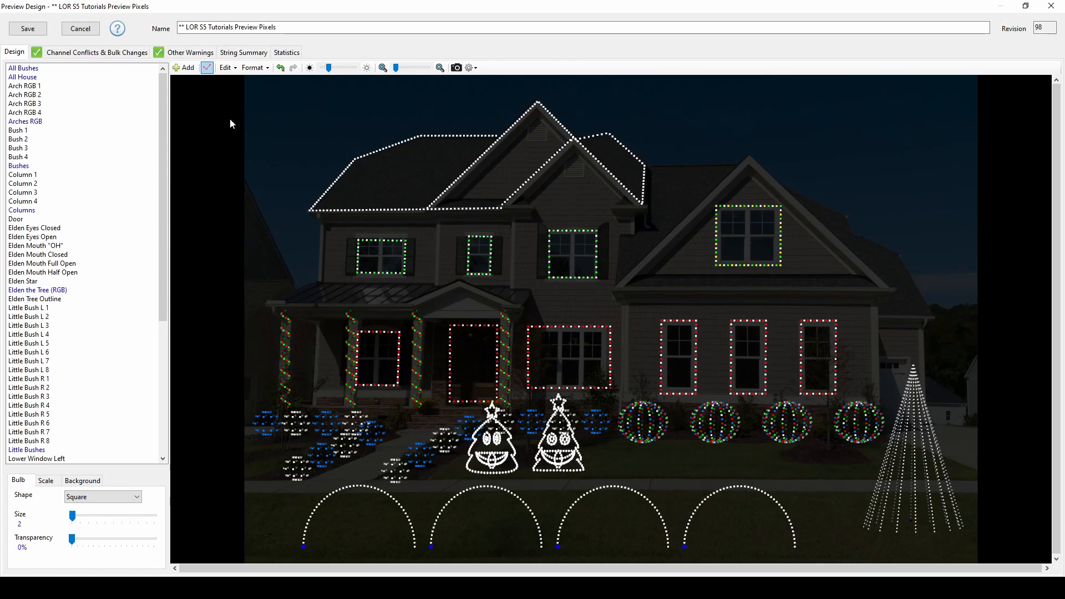
Step: Draw a one-segment connected line up the left slope of the right-hand gable, from its lower left corner to the peak
left_click(207, 68)
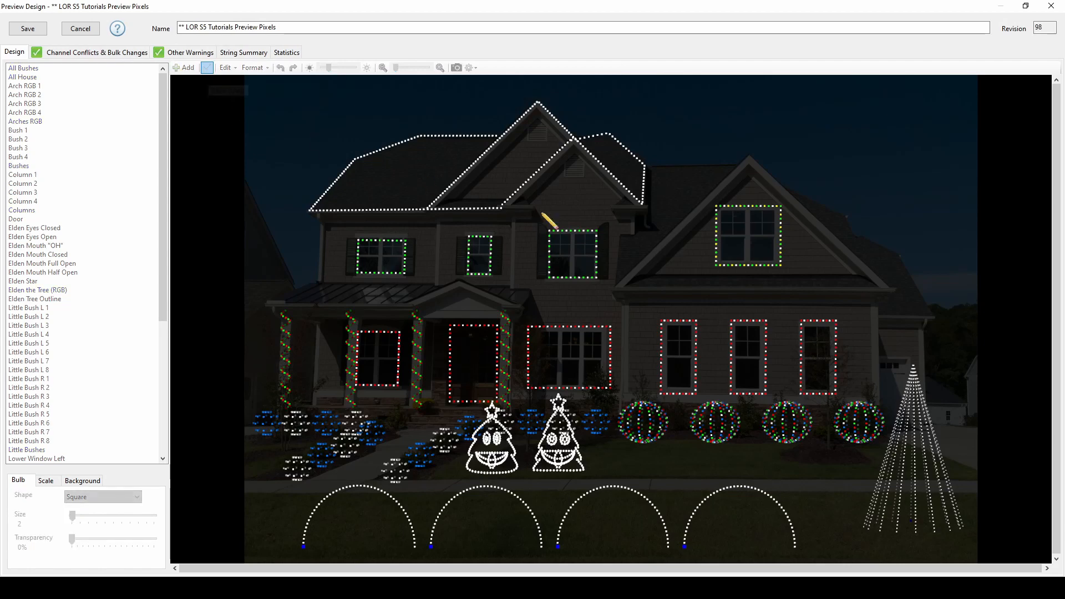
left_click(614, 287)
double_click(749, 160)
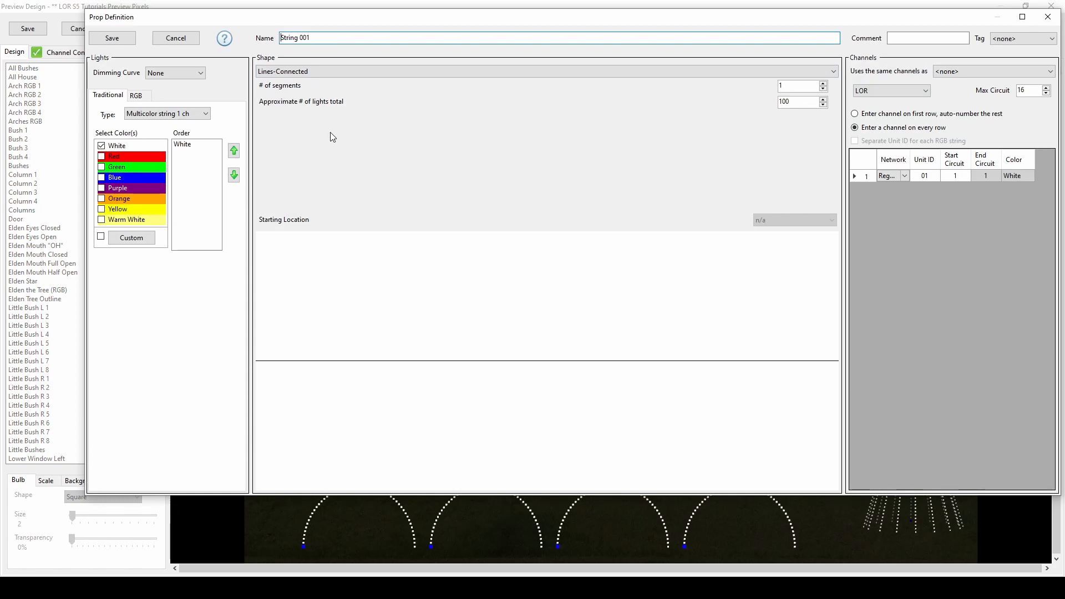
Step: Define the gable's left-slope string as RGB pixels with exactly 30 nodes on Unit ID 04
left_click(148, 100)
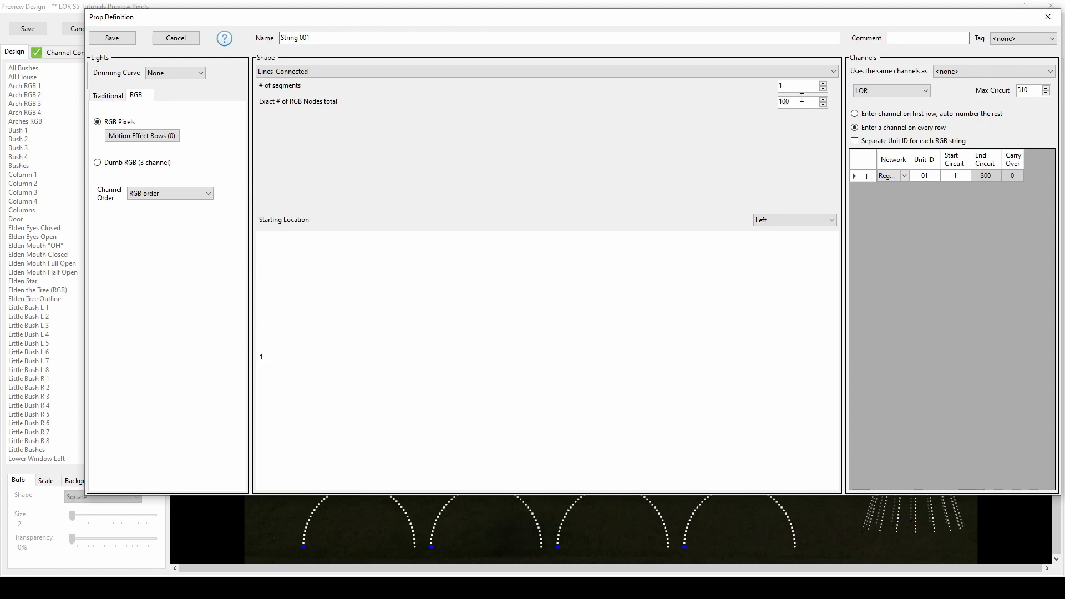
left_click_drag(801, 101, 757, 101)
type("30")
left_click(777, 89)
left_click(924, 176)
type("4")
left_click(799, 90)
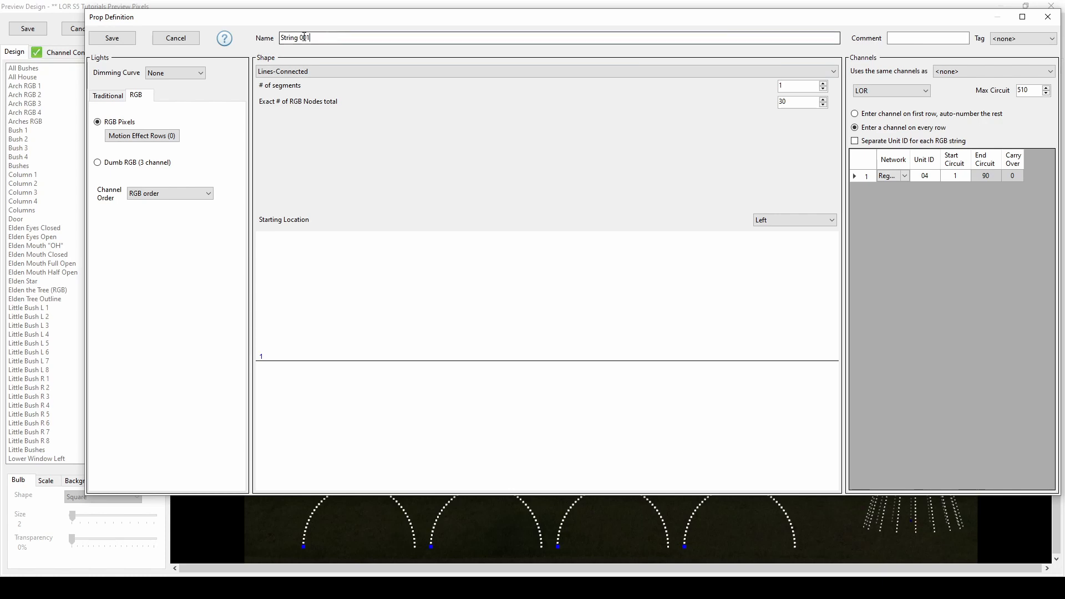
Step: Name the left-slope prop "Pixel Roof 04 Left" and save it
triple_click(282, 38)
type("Pixel Roof 04 Left")
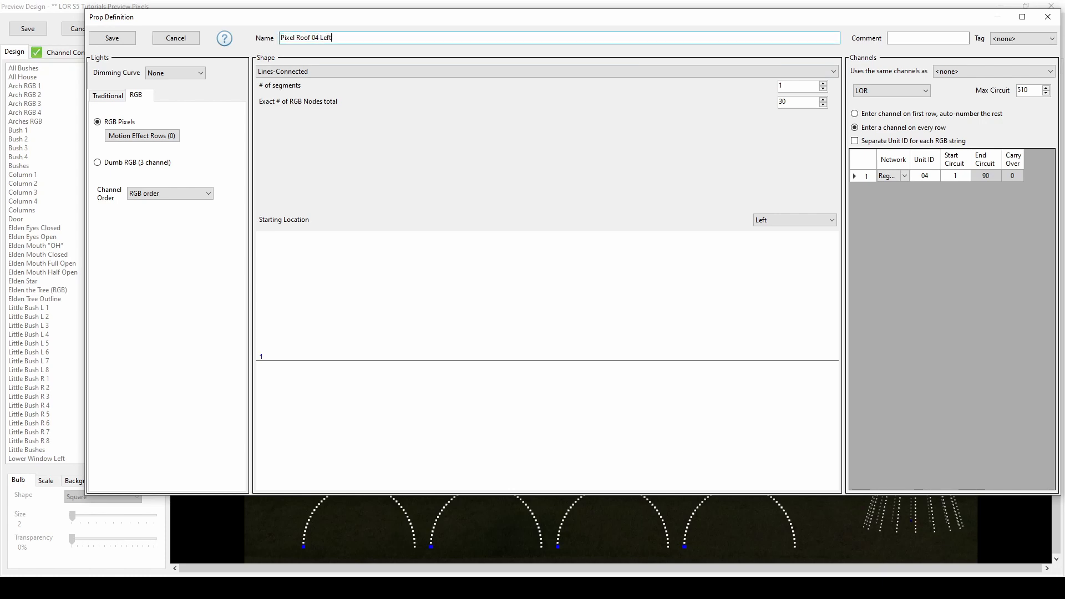
left_click(112, 38)
Step: Draw a one-segment line from the gable's peak down its right slope and define it as RGB pixels with 30 nodes
left_click(207, 68)
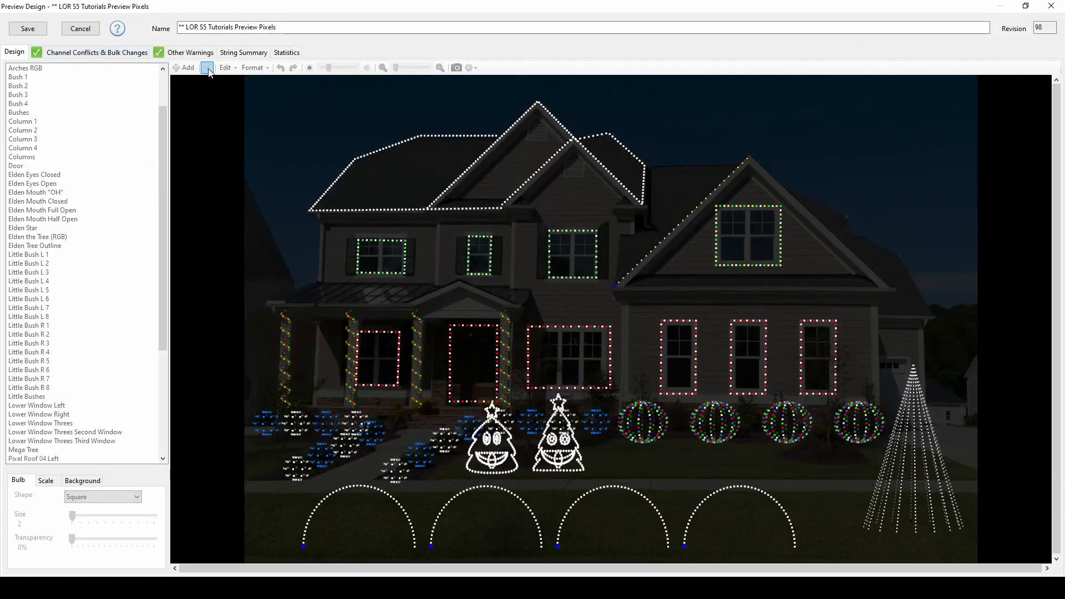
mouse_move(752, 157)
left_mouse_down()
mouse_move(858, 237)
mouse_move(877, 278)
mouse_move(894, 296)
left_mouse_up()
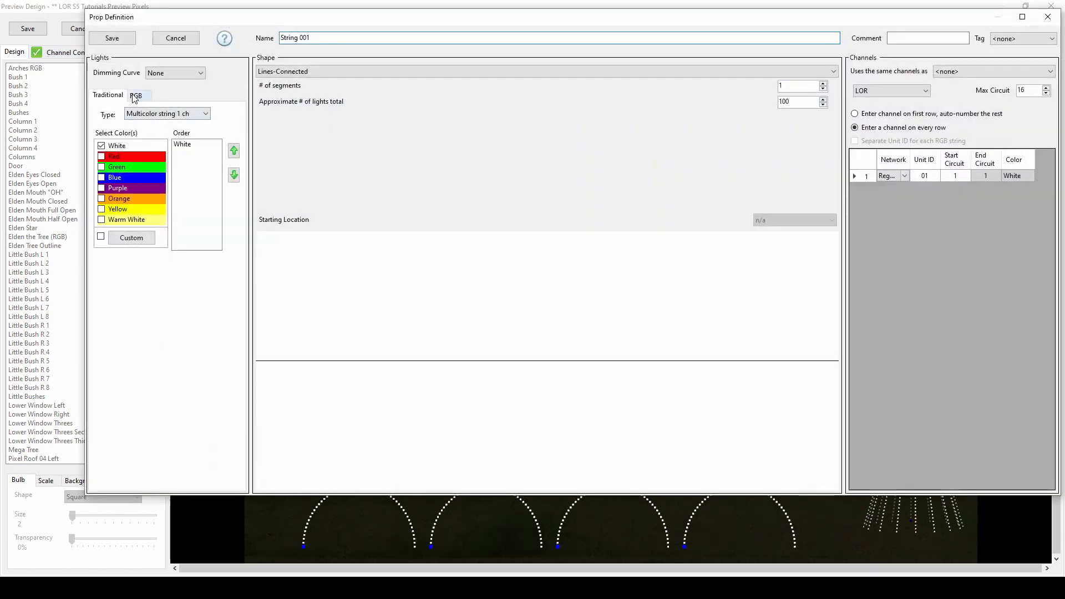
left_click(136, 95)
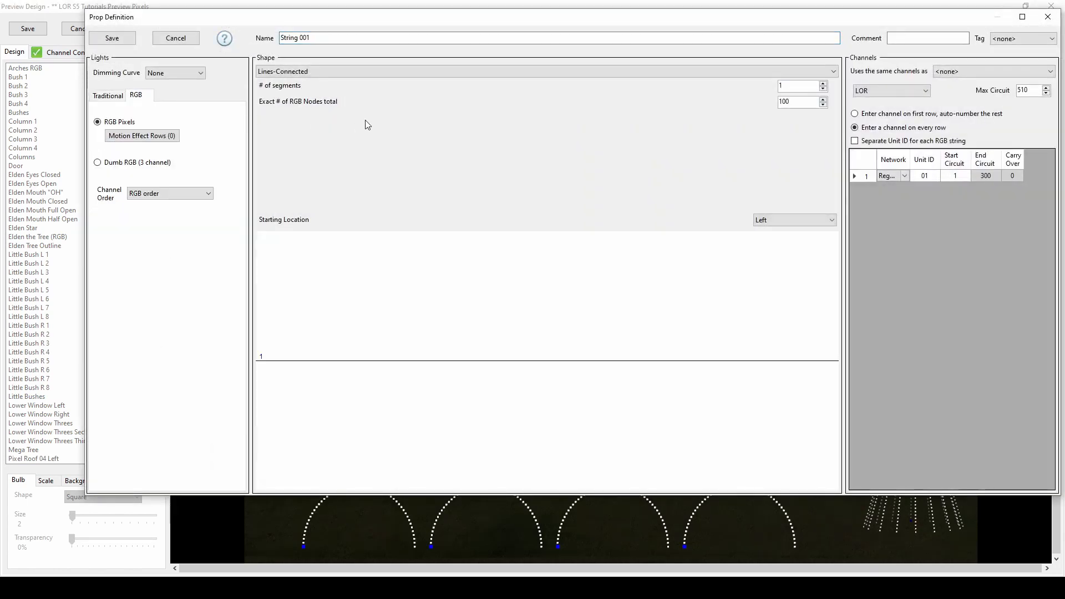
left_click_drag(792, 102, 738, 104)
type("30")
Step: Assign the right-slope string to Unit ID 04 with start circuit 91
left_click(925, 175)
type("4")
left_click(954, 177)
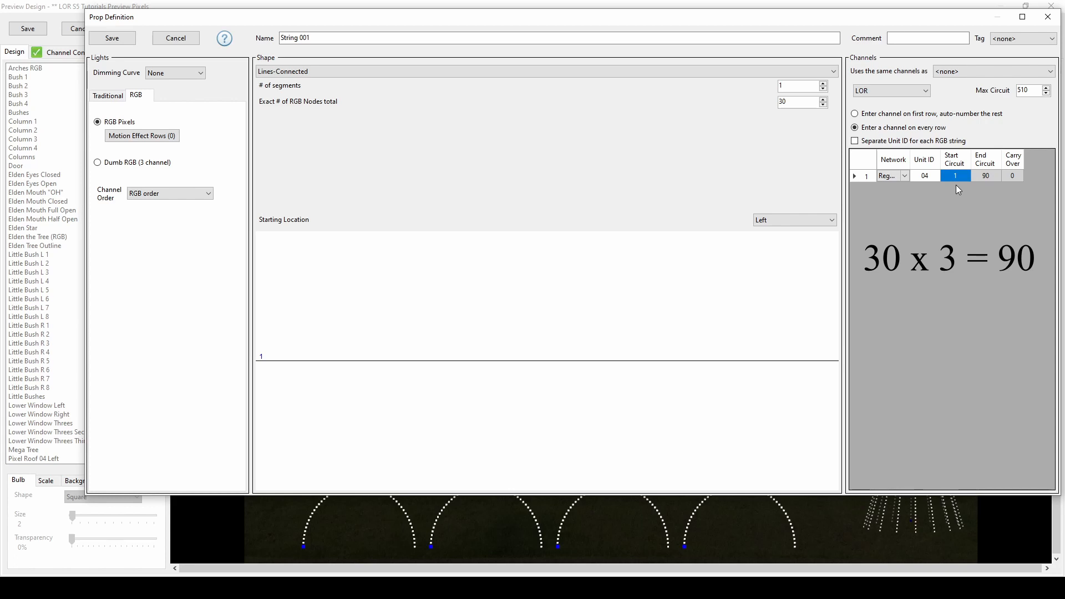
left_click(957, 176)
key("BackSpace")
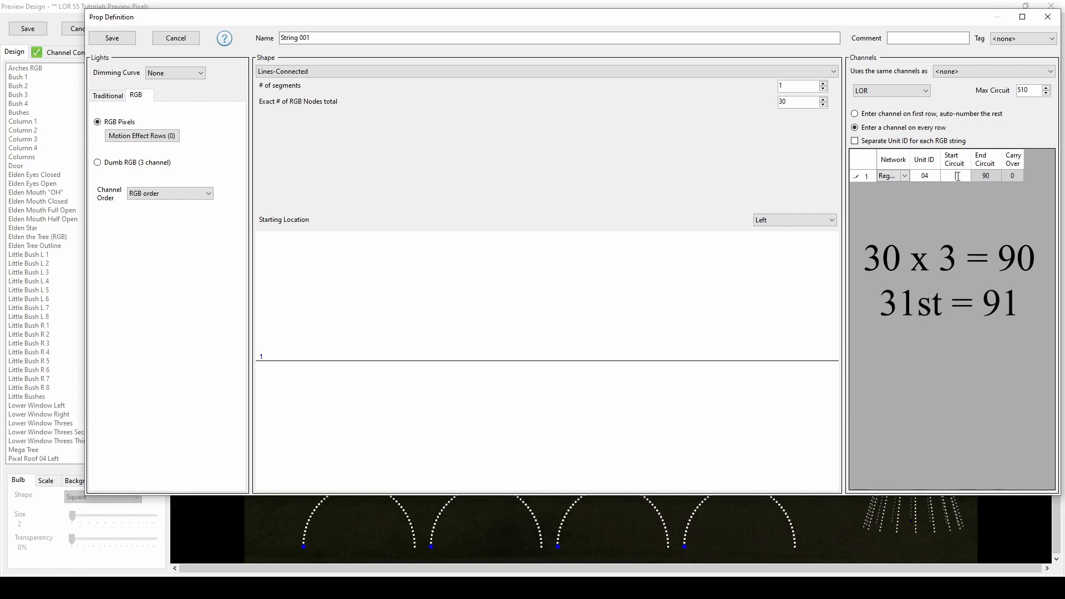
type("91")
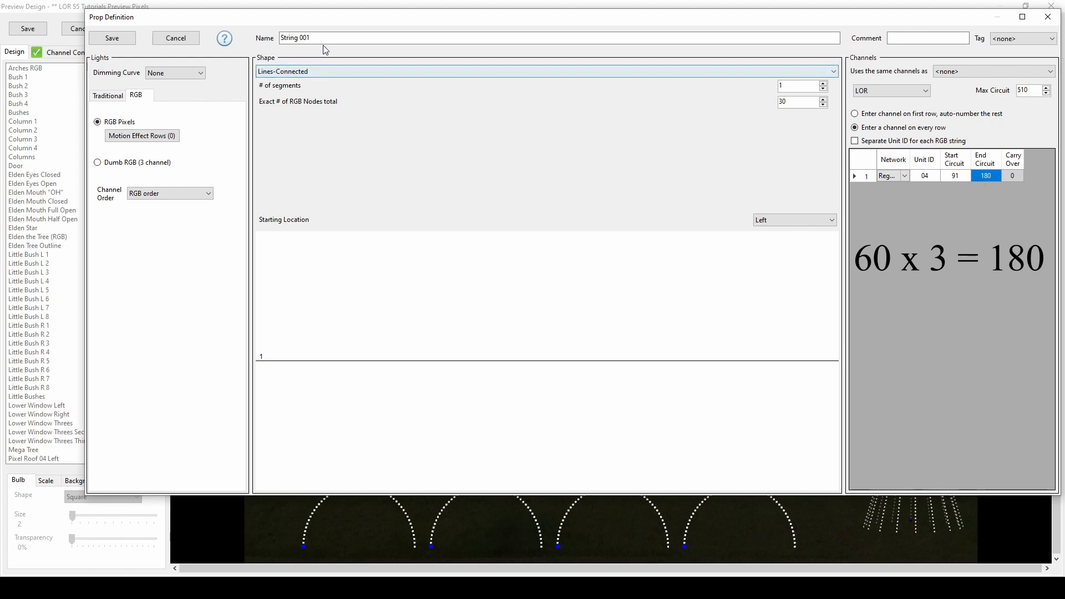
Step: Name the right-slope prop "Pixel Roof 04 Right" and save it
left_click_drag(312, 37, 280, 38)
type("Pixel Roof 04")
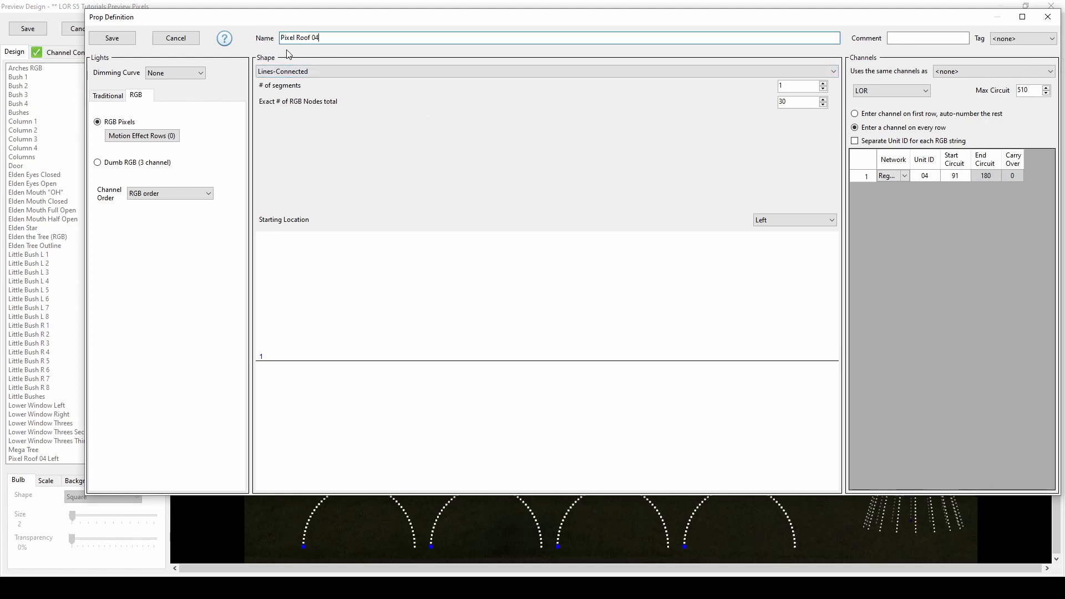
type(" Right")
left_click(131, 41)
Step: Draw a one-segment line along the gable's base from right to left and define it as RGB pixels with 40 nodes
left_click(207, 68)
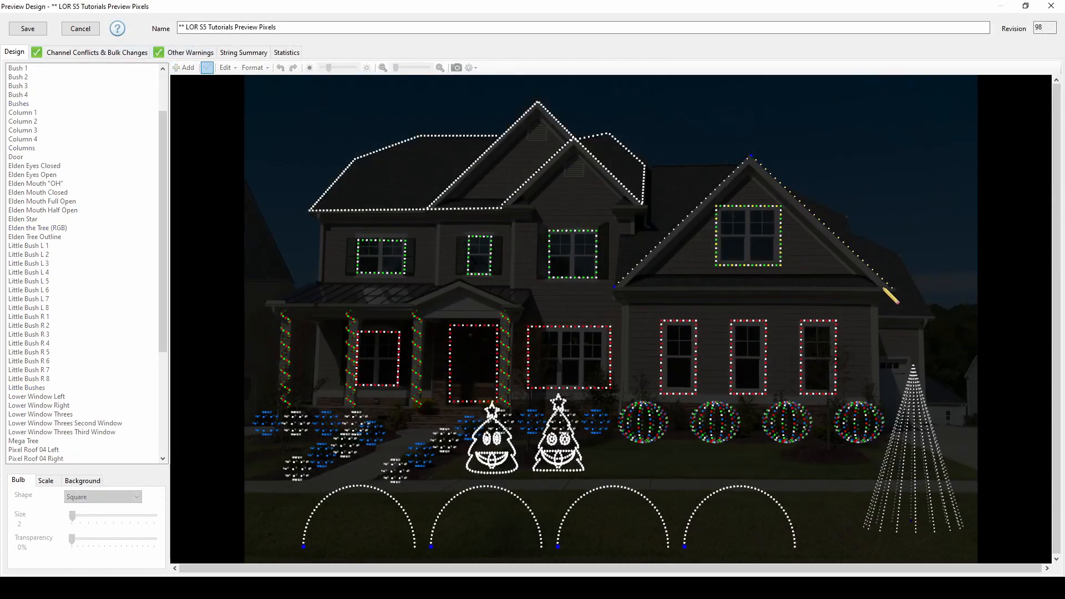
left_click_drag(890, 289, 620, 289)
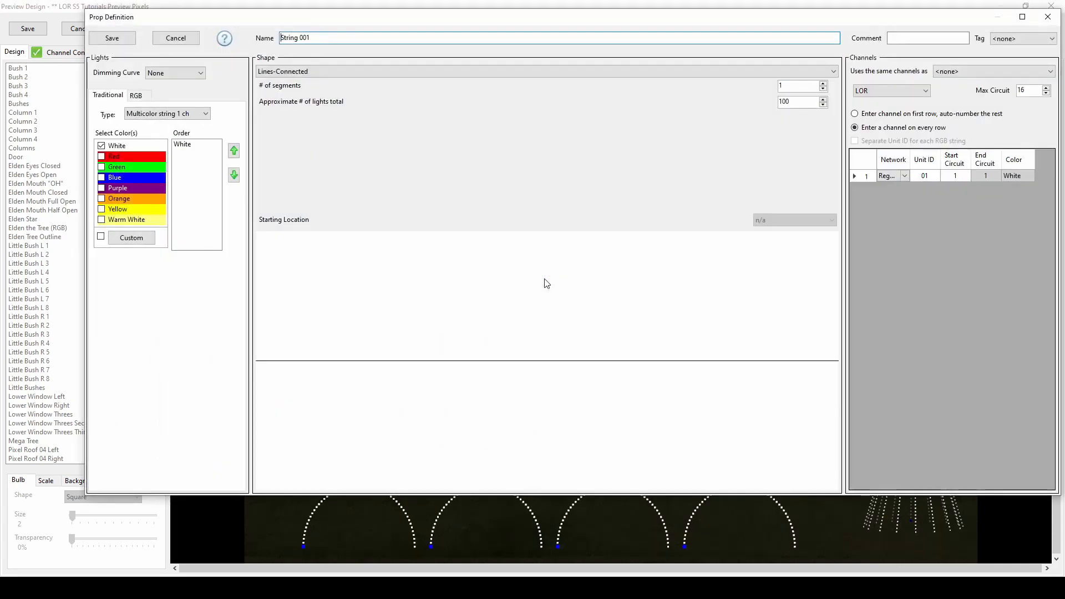
left_click(144, 98)
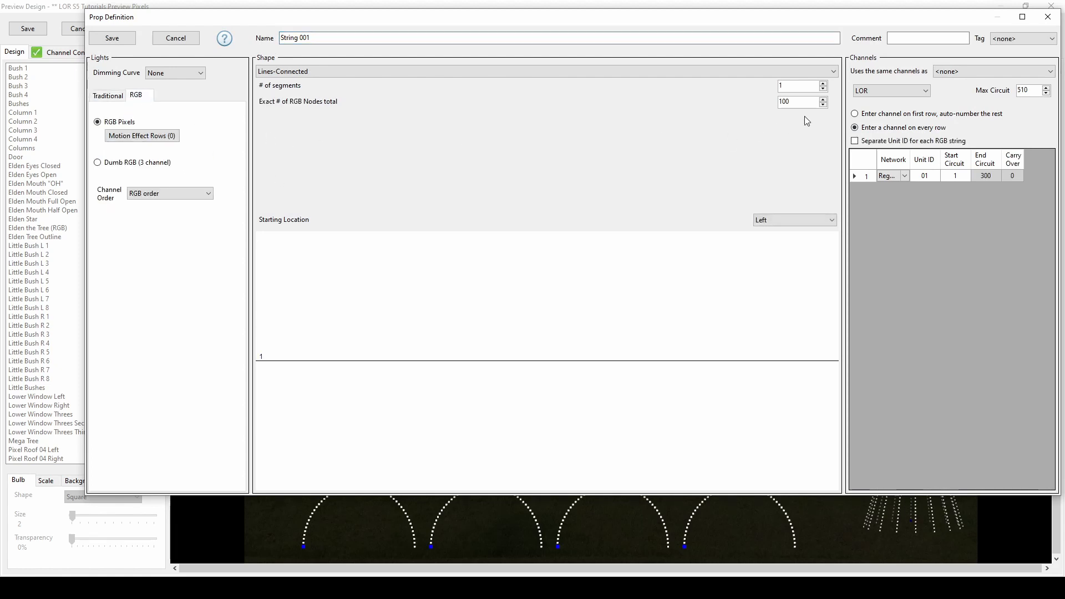
double_click(794, 101)
type("40")
Step: Assign the gable's base string to Unit ID 04 with start circuit 181
left_click(925, 176)
type("4")
left_click(955, 176)
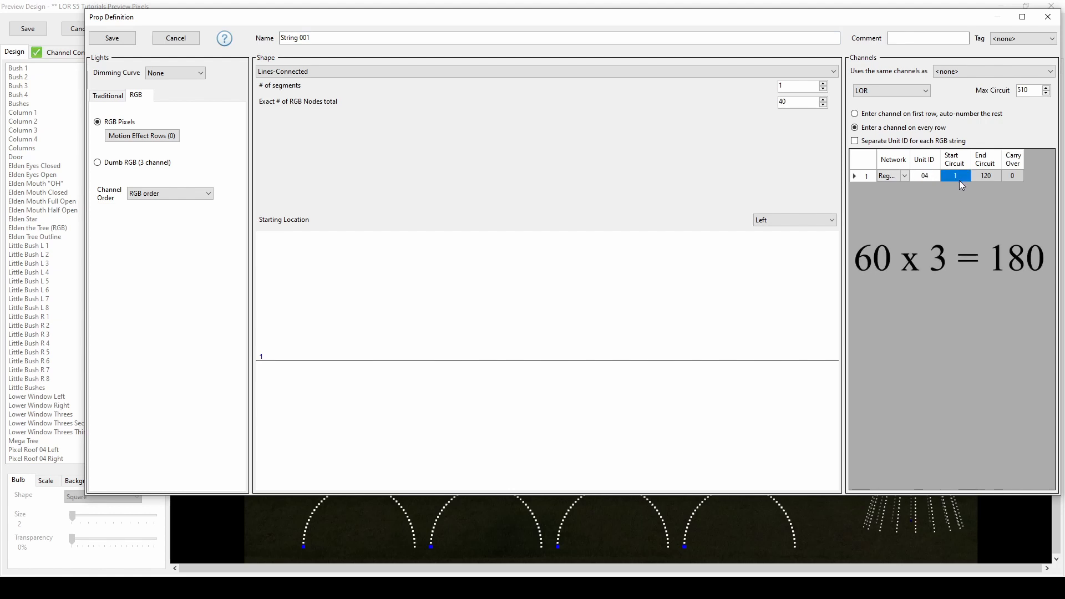
left_click(959, 176)
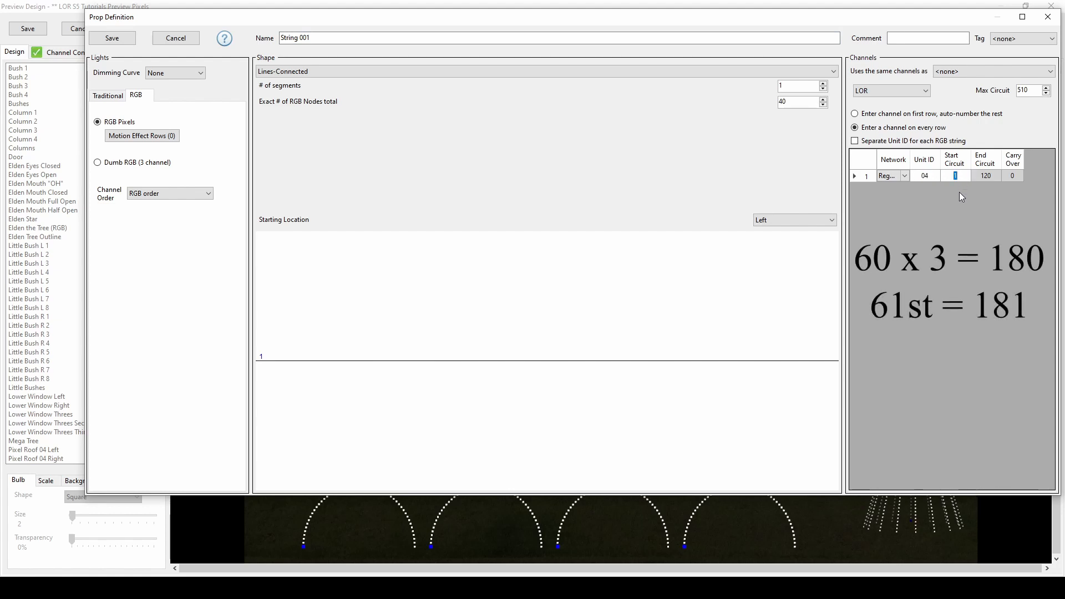
type("181")
left_click(993, 177)
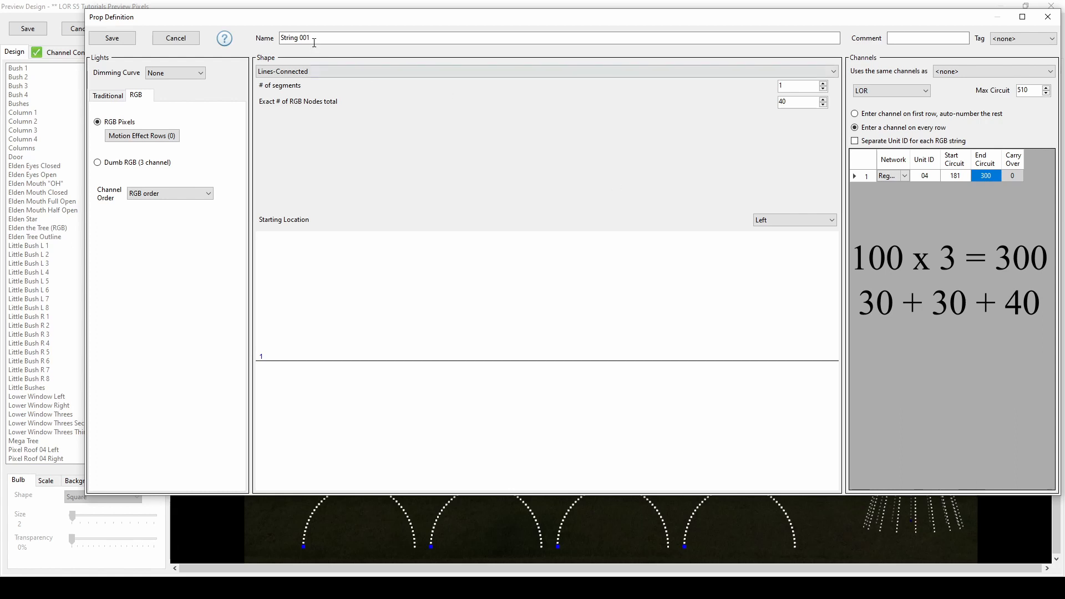
Step: Name the base prop "Pixel Roof 04 Bottom", set its starting location to Right, and save it
left_click_drag(313, 38, 249, 37)
type("Pixel Roof 04")
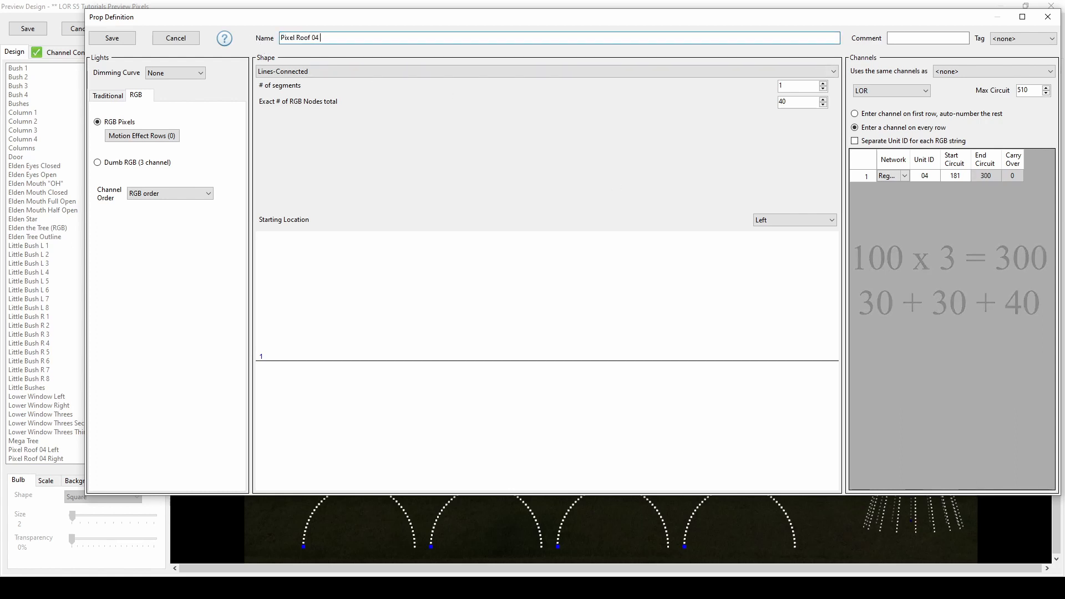
type(" Bottom")
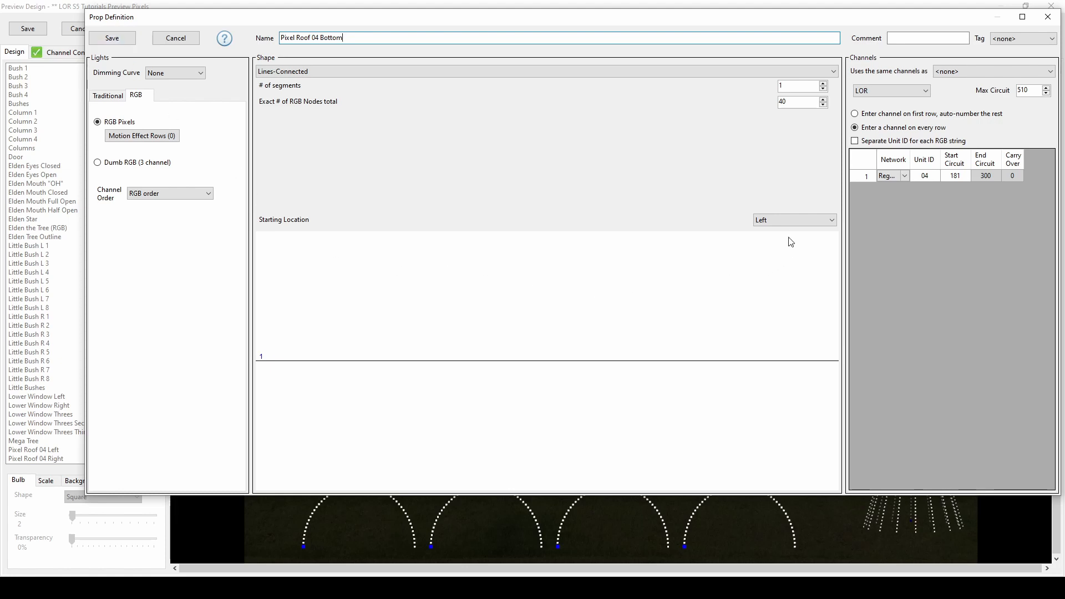
left_click(801, 222)
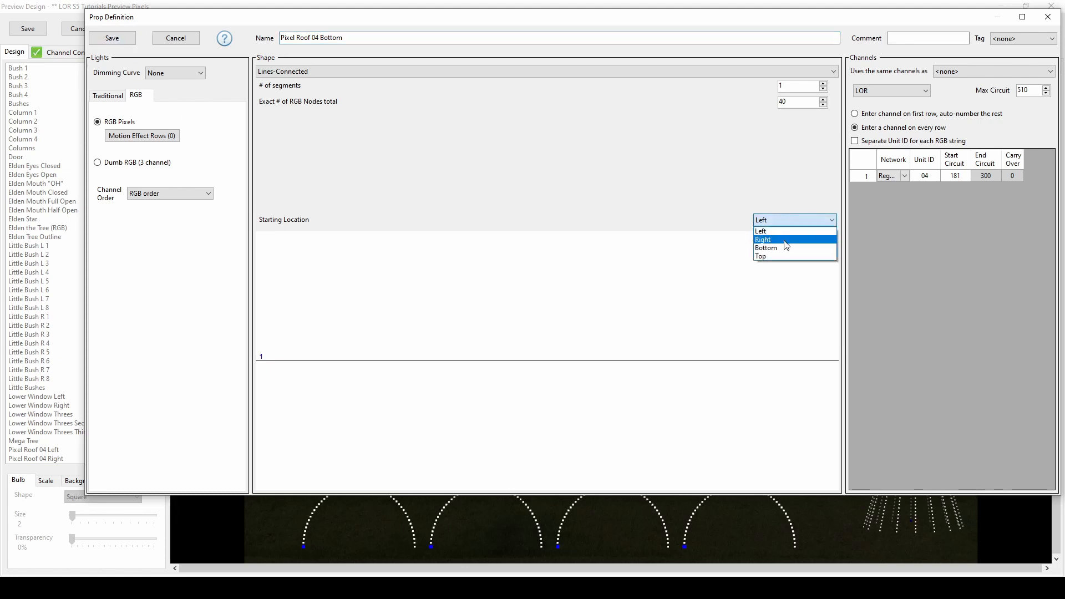
left_click(786, 241)
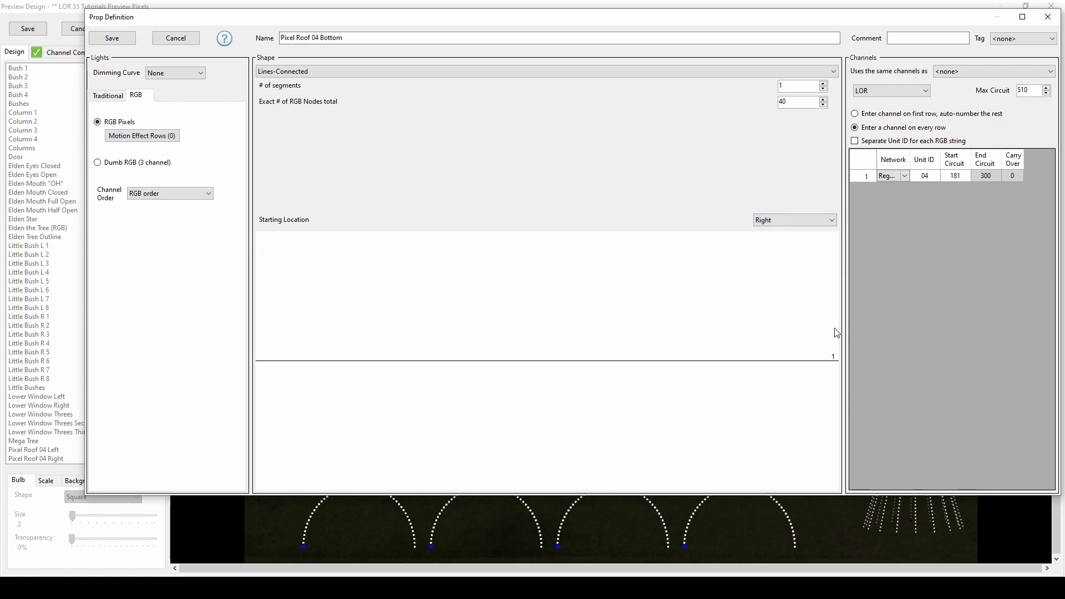
left_click(112, 38)
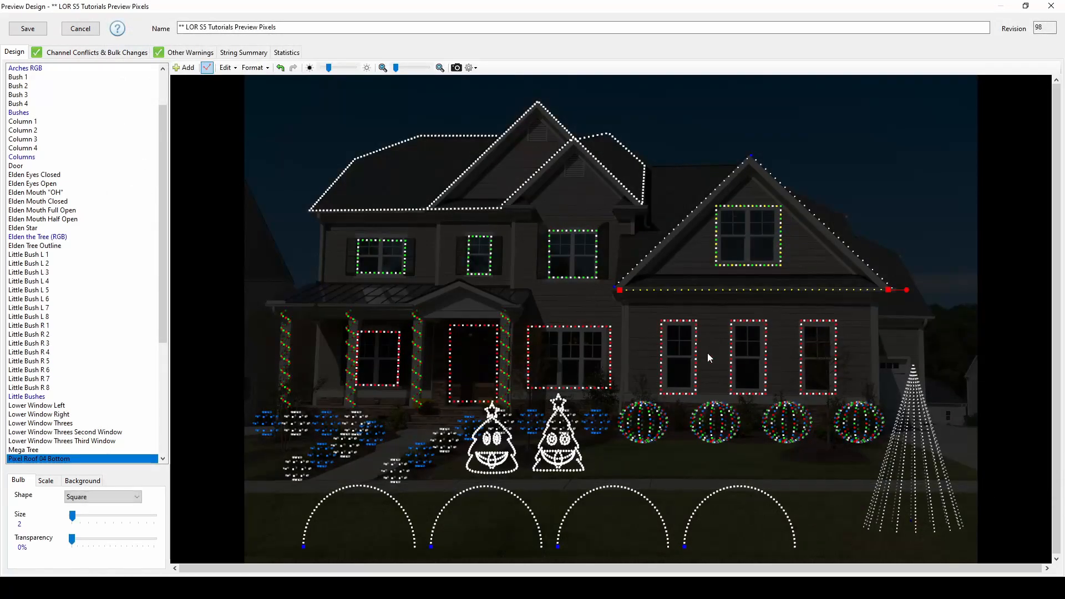
left_click(899, 312)
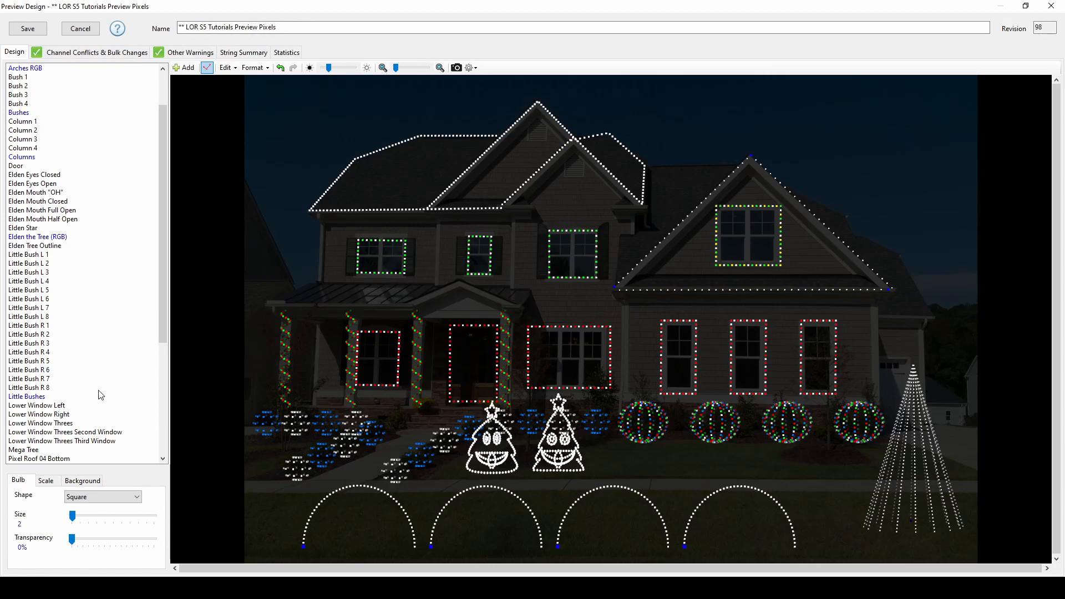
Step: Create a new group named "Pixel Roofline" from the Pixel Roof 04 Bottom, Left and Right props
left_click_drag(169, 314, 166, 357)
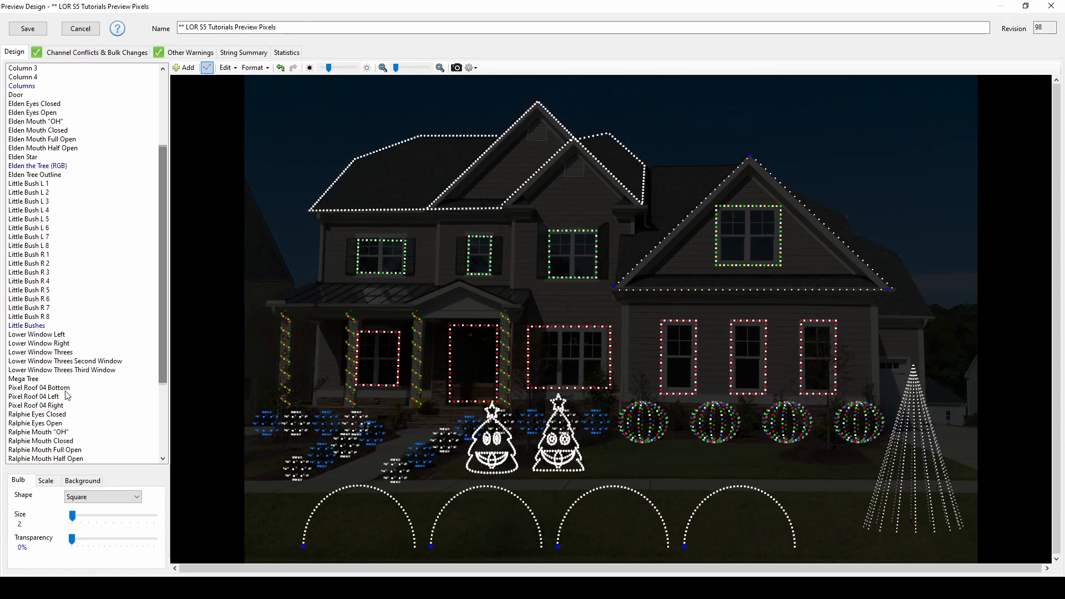
left_click(56, 387)
left_click(56, 406, "shift")
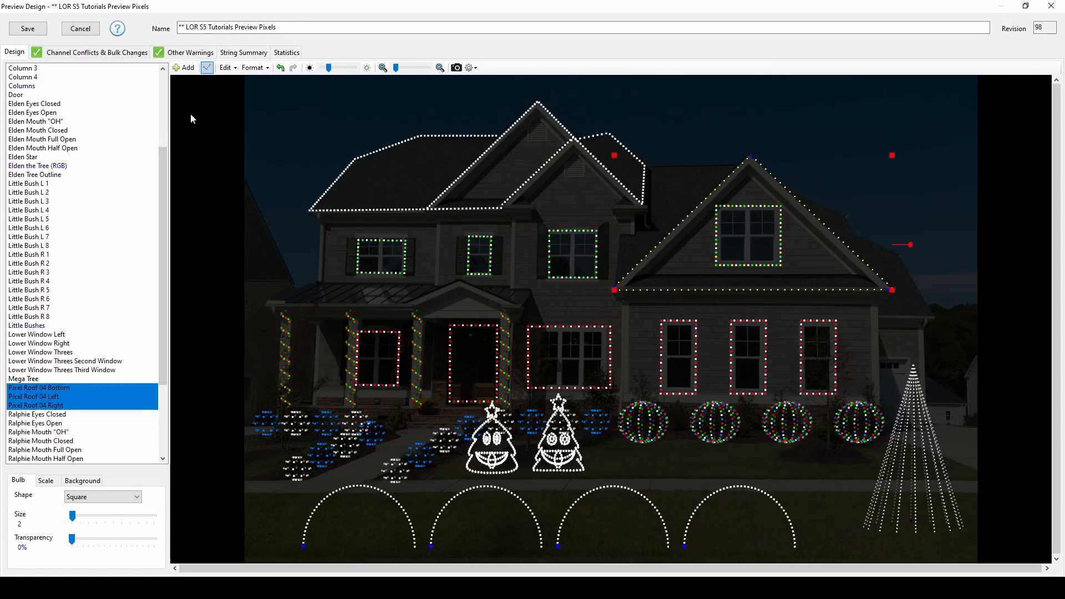
left_click(185, 68)
double_click(441, 239)
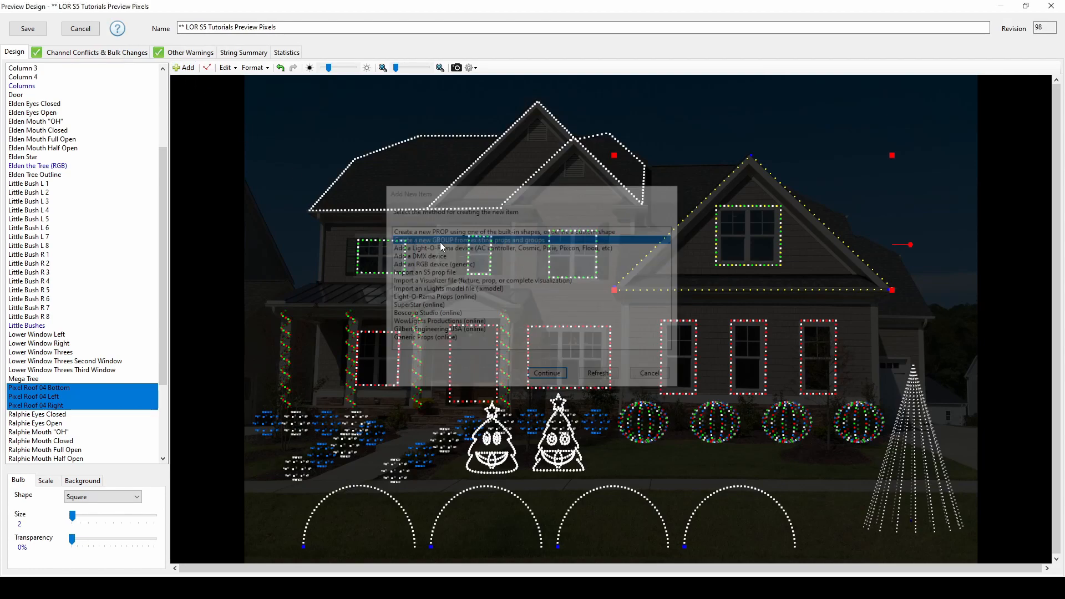
left_click(554, 147)
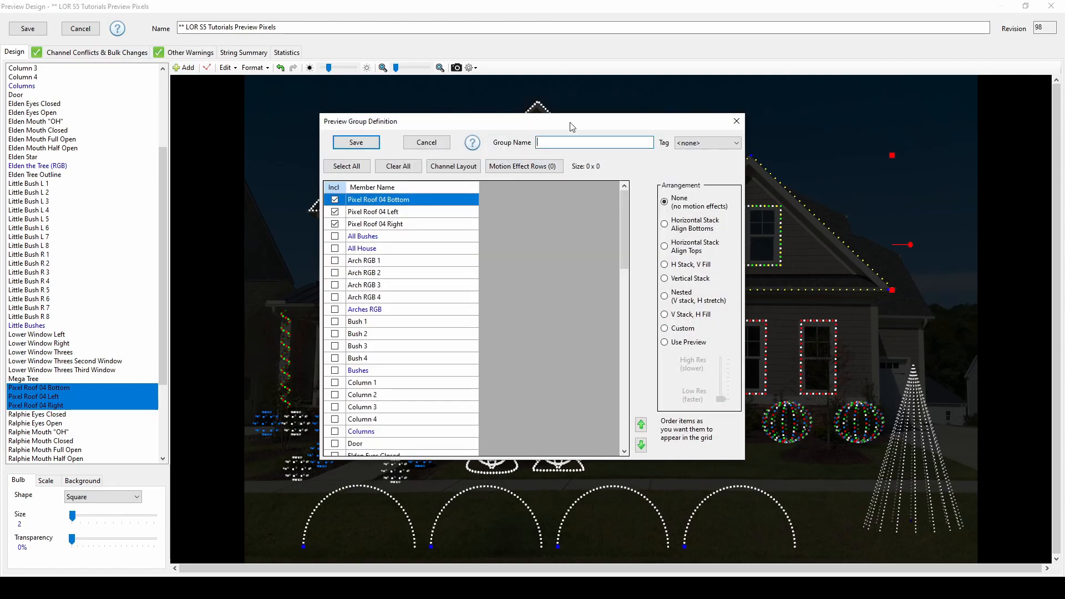
type("Pixel Roofline")
left_click(364, 147)
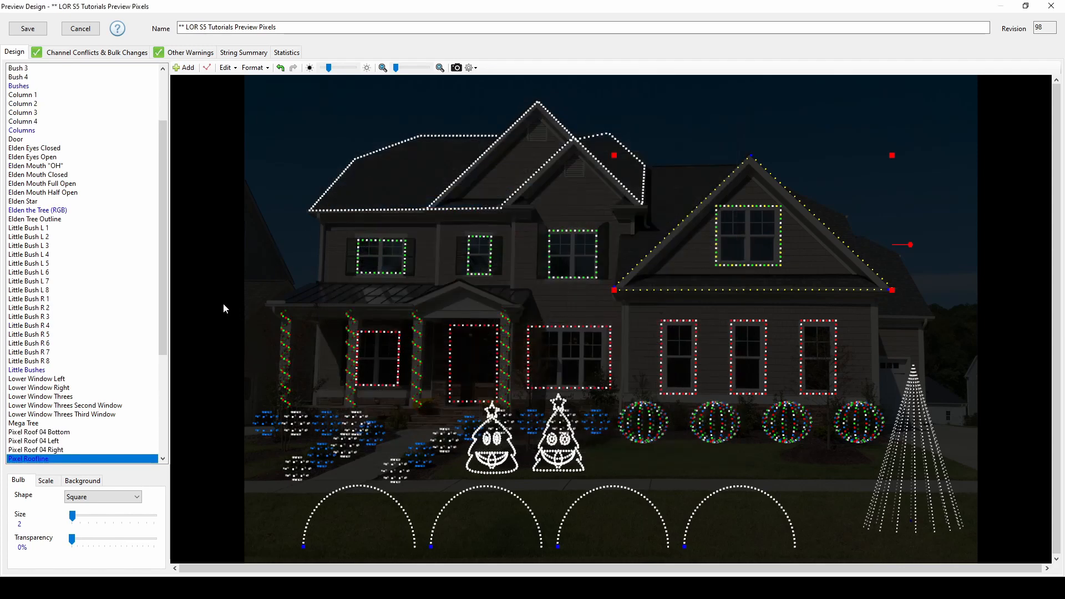
left_click(223, 303)
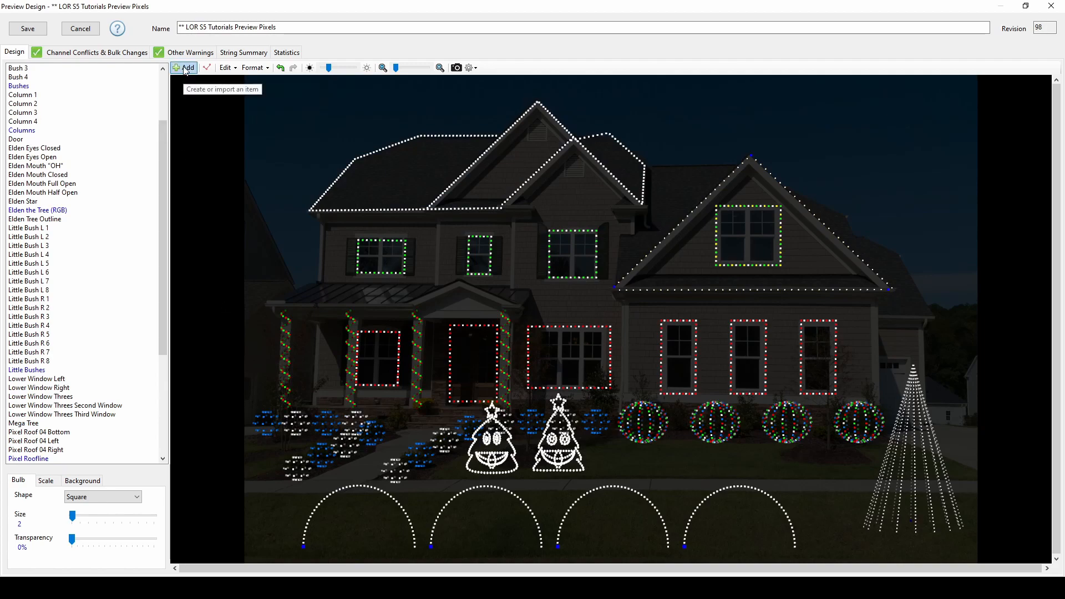
Step: Review the Mega Tree prop's string and channel assignments
double_click(923, 474)
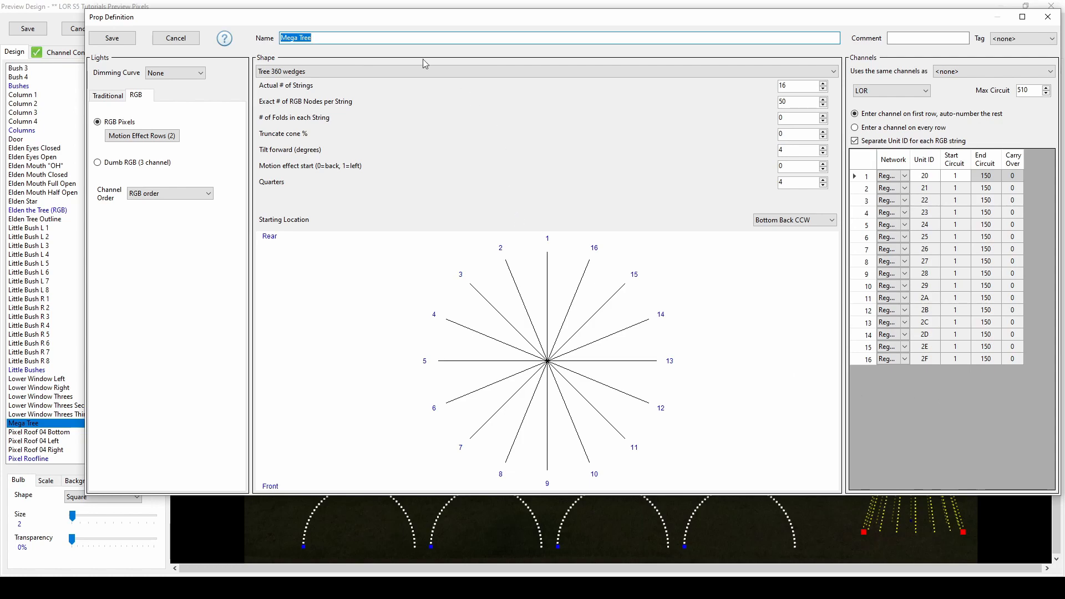
left_click(114, 38)
Step: Create a new prop with the Stars Nested shape and define it as RGB pixels
left_click(184, 68)
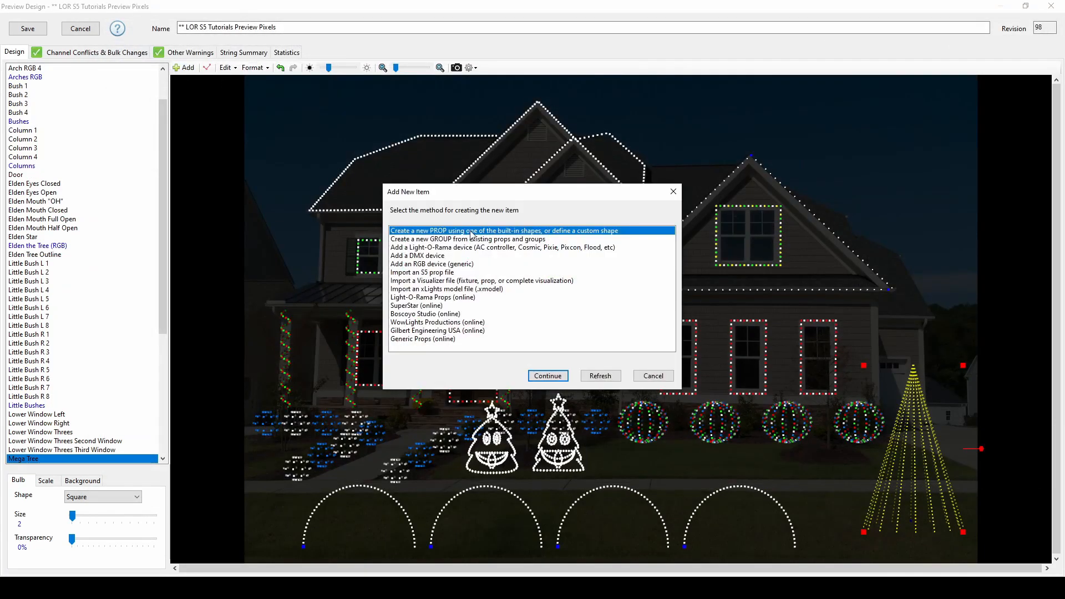
key("Escape")
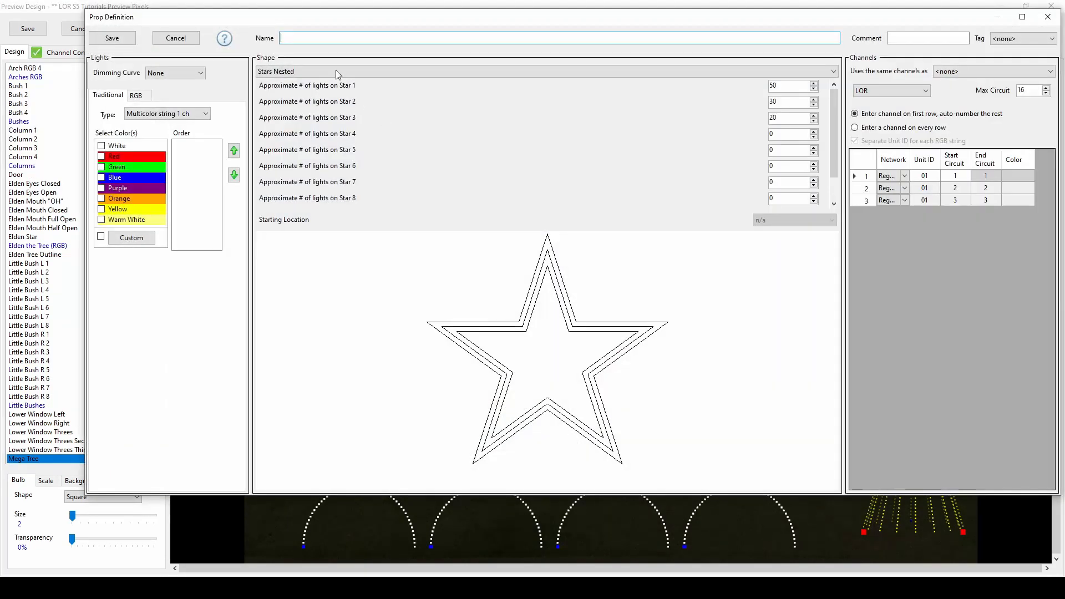
left_click(334, 70)
left_click(333, 70)
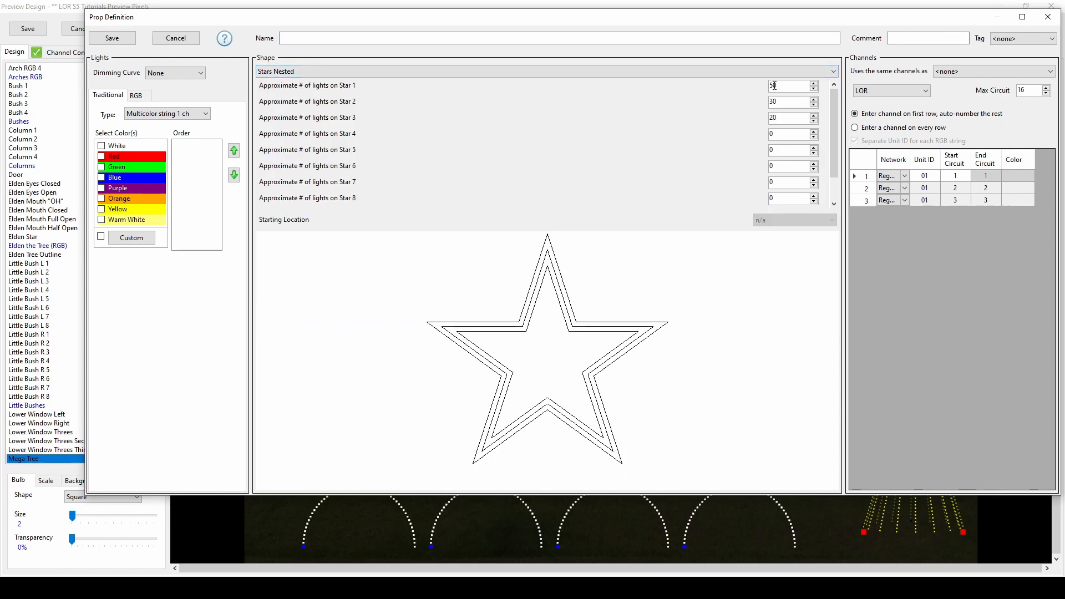
left_click(136, 95)
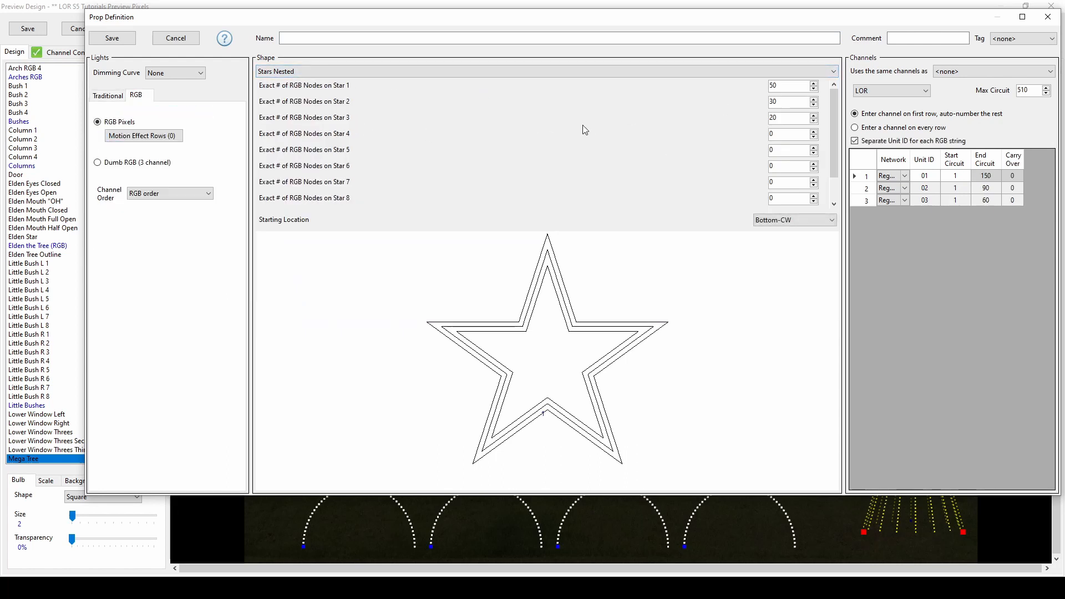
Step: Set the nested stars' RGB node counts to 30 on Star 1, 20 on Star 2 and 0 on Star 3
double_click(774, 86)
type("30")
key("Tab")
type("20")
key("Tab")
type("0")
key("Tab")
type("0")
Step: Turn off separate unit IDs for the star's strings and assign them to Unit ID 2F with start circuit 151
left_click(855, 143)
left_click(930, 178)
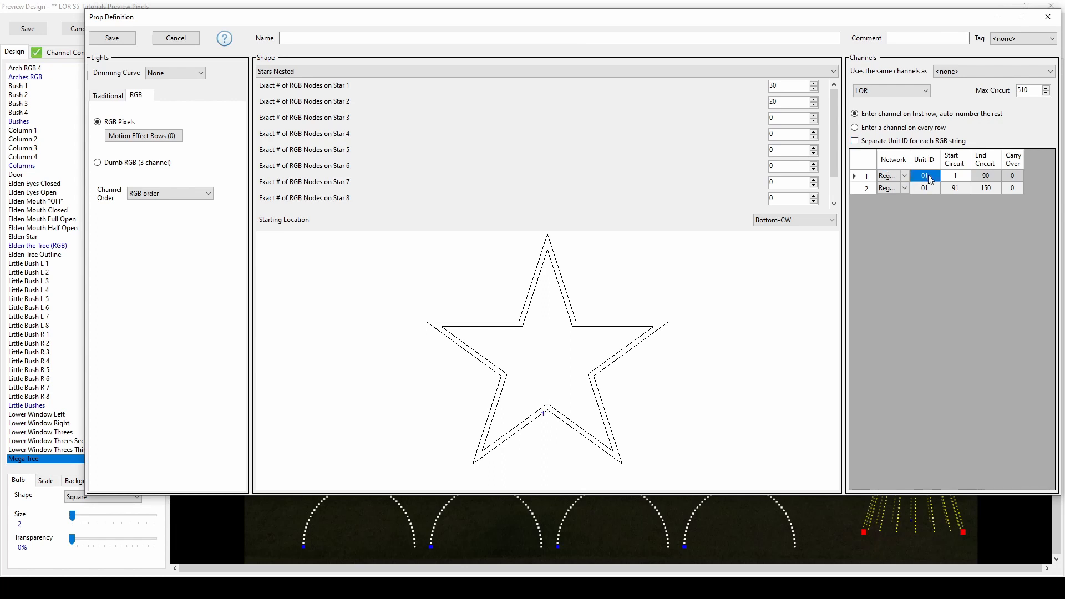
left_click(929, 178)
type("2F")
left_click(957, 177)
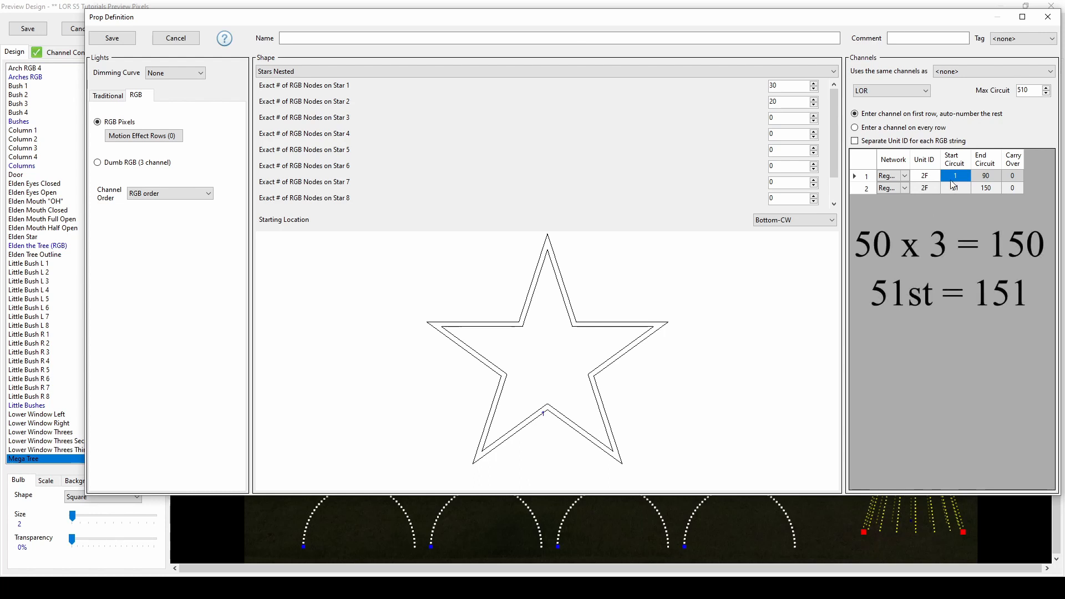
left_click(958, 176)
type("51")
left_click(960, 187)
left_click(986, 188)
Step: Name the nested star prop "Star Topper", save it, and shrink it into place on top of the Mega Tree
left_click(286, 39)
type("Star")
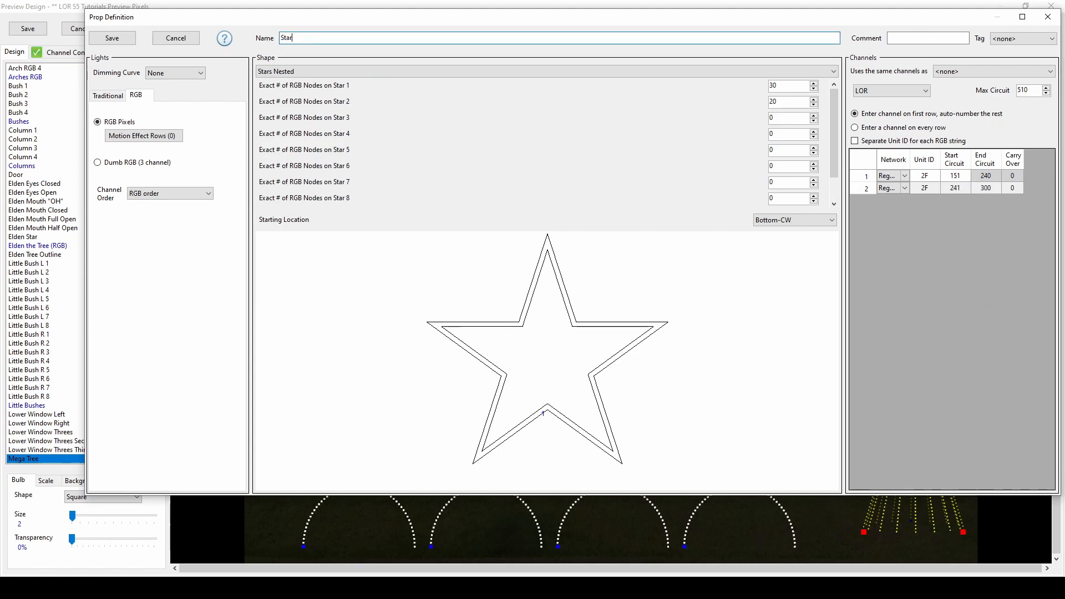
type(" Topper")
left_click(112, 38)
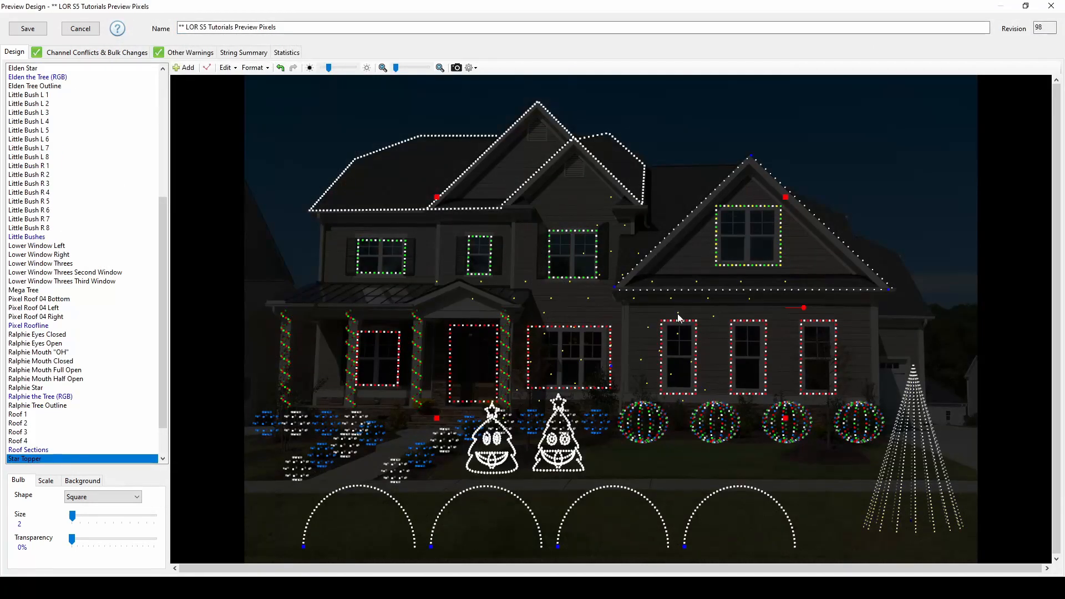
left_click_drag(785, 198, 917, 360)
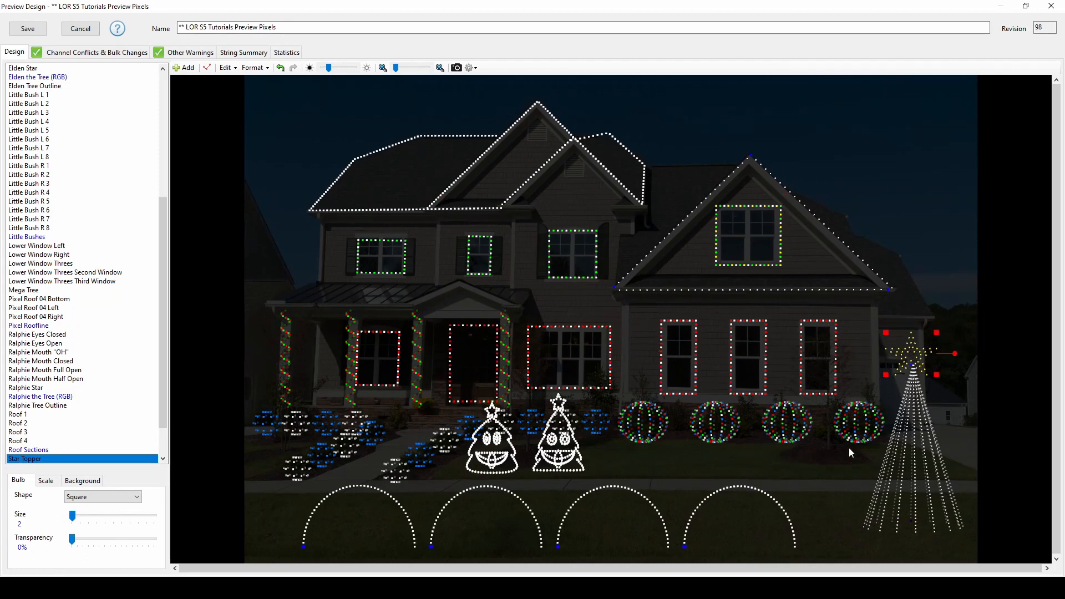
left_click(842, 467)
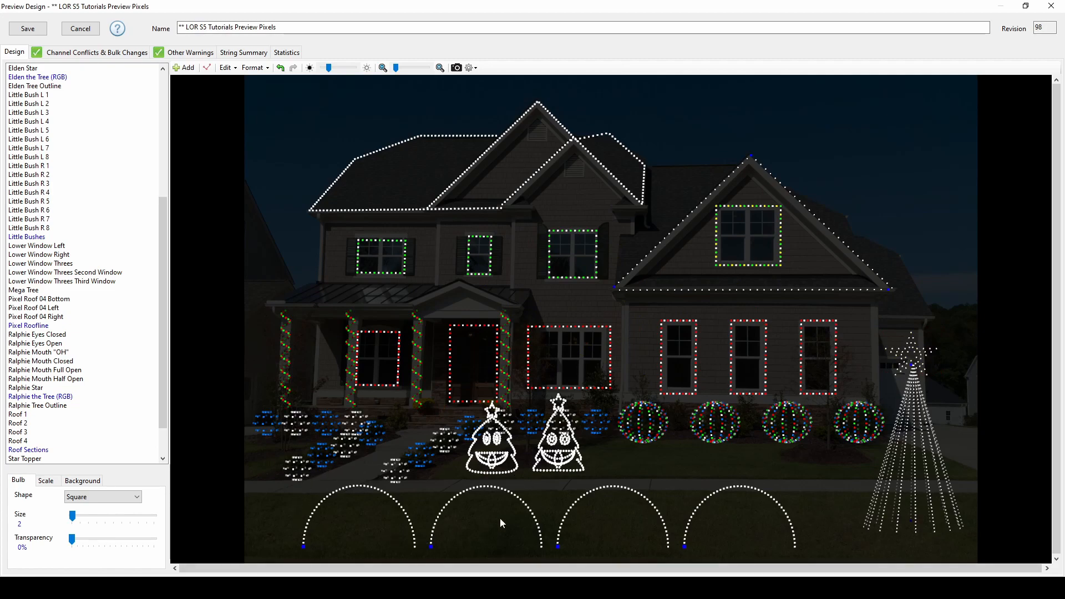
Step: Set Arch RGB 1 to 48 RGB nodes per section and save the prop
double_click(371, 515)
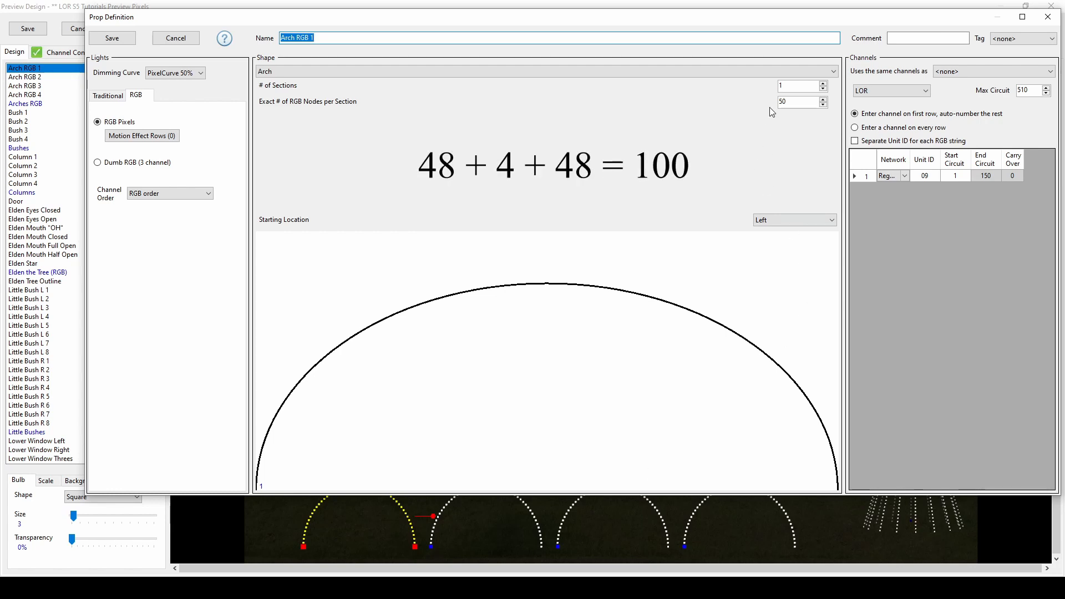
left_click(799, 101)
left_click_drag(799, 102, 774, 106)
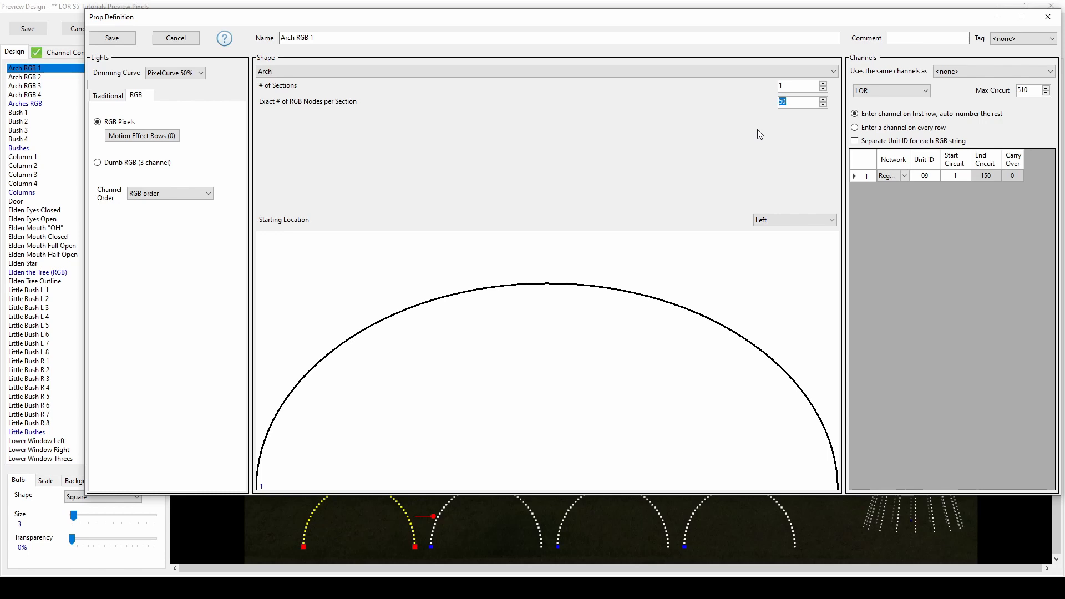
type("48")
left_click(114, 40)
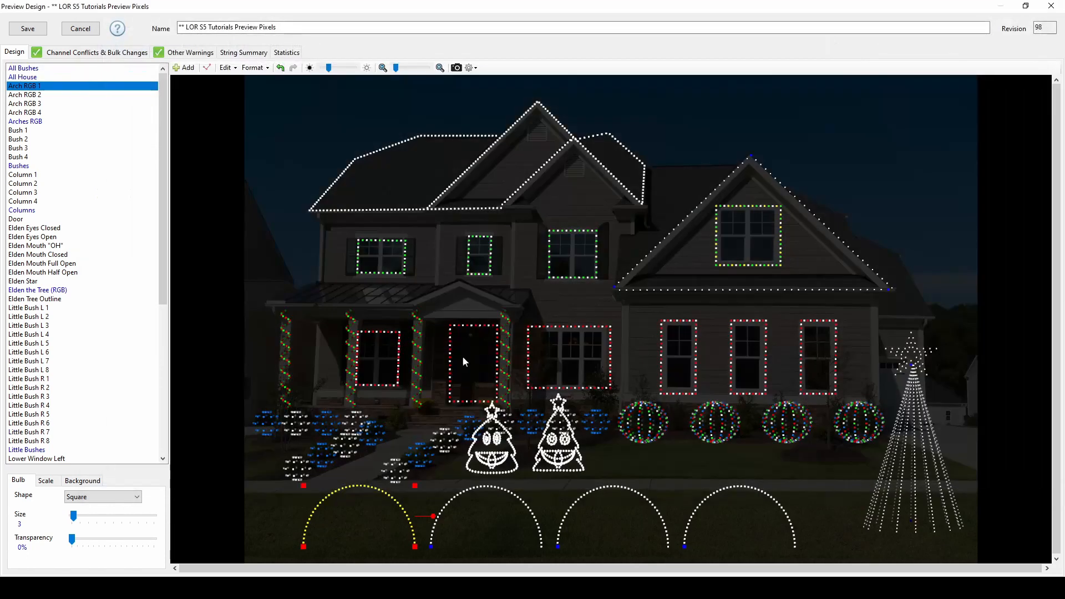
Step: Set the second arch from the left, Arch RGB 3, to 48 RGB nodes per section
left_click(460, 516)
double_click(461, 517)
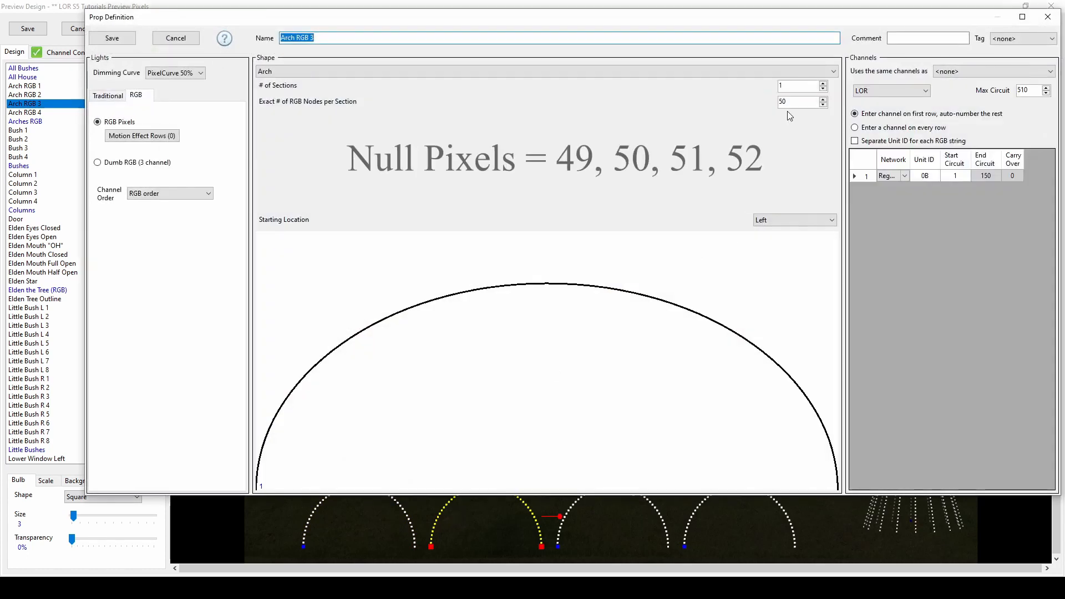
double_click(793, 104)
type("48")
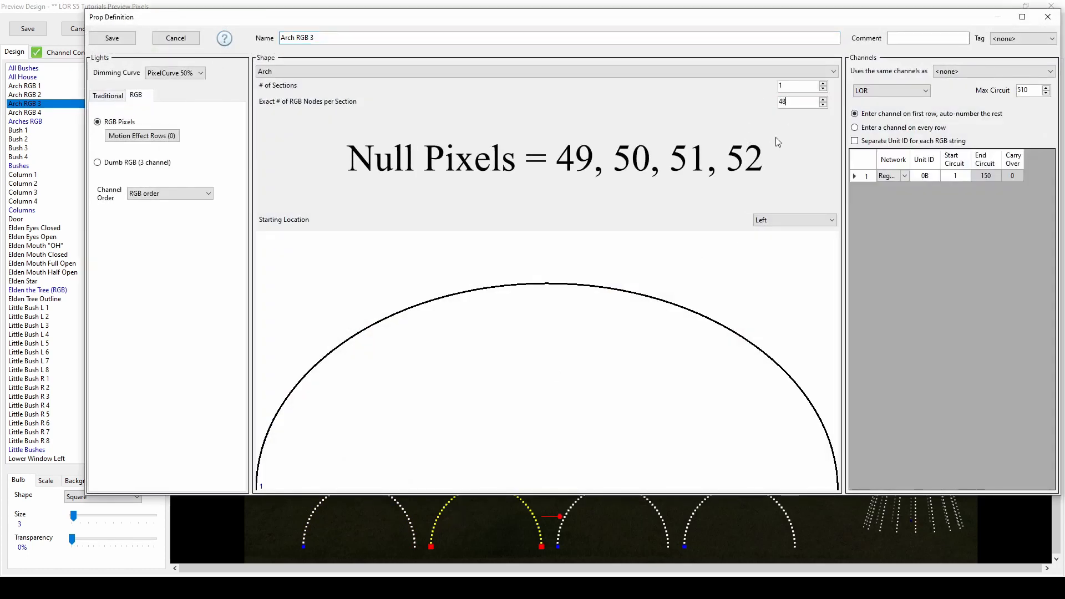
left_click(797, 89)
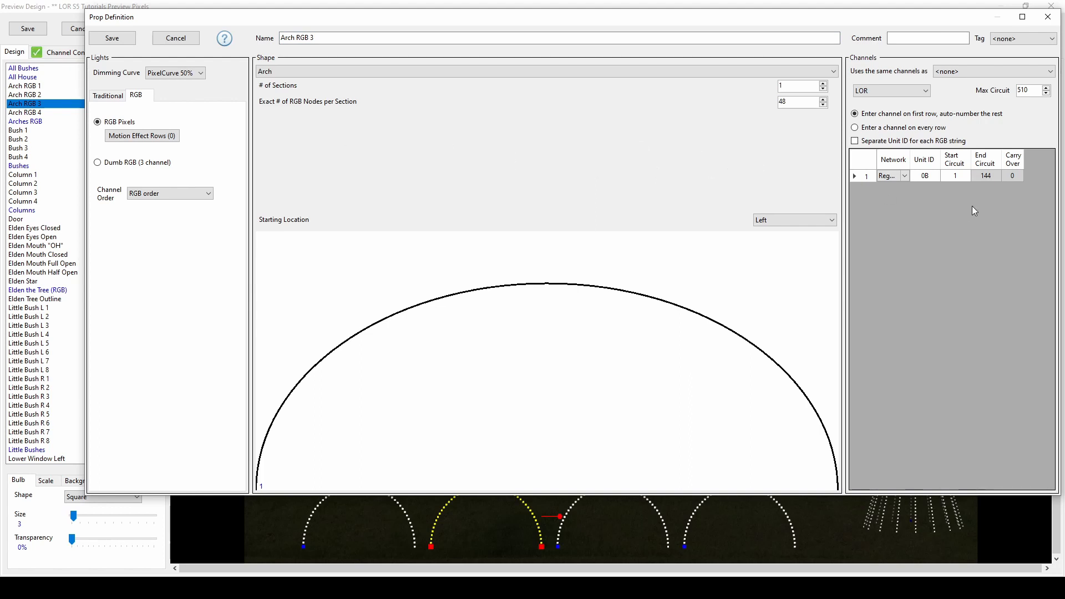
Step: Assign Arch RGB 3 to Unit ID 09 with start circuit 157 and save the prop
left_click(925, 177)
type("0")
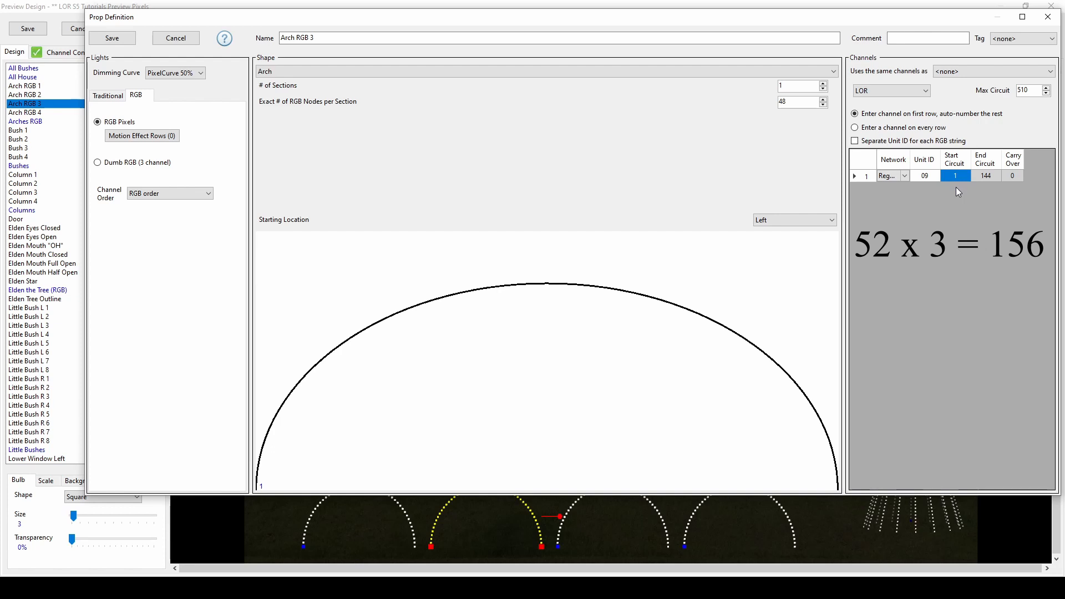
left_click(954, 175)
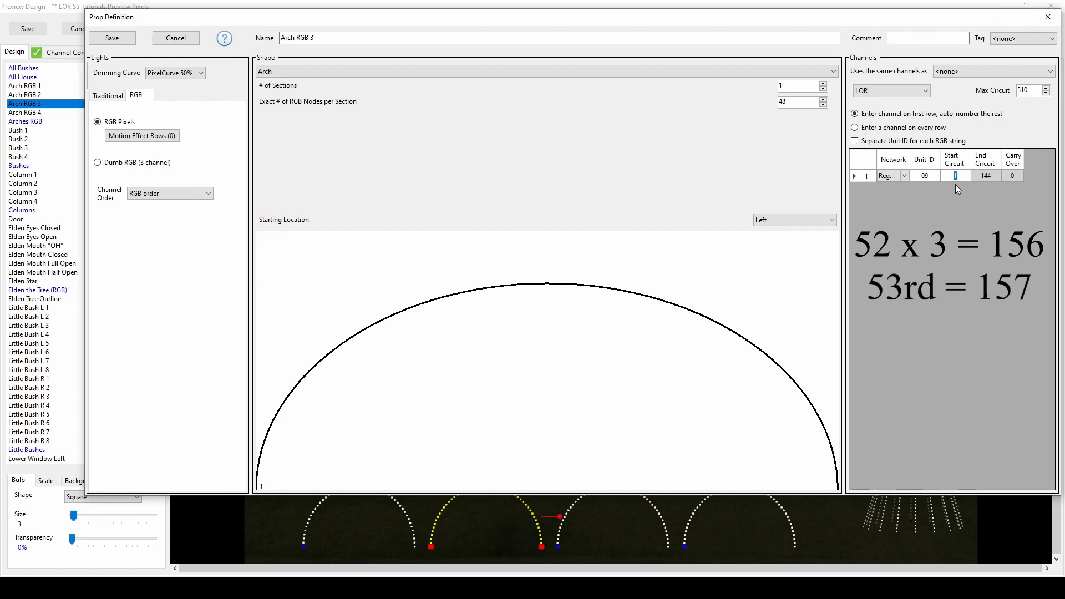
type("157")
left_click_drag(802, 102, 748, 102)
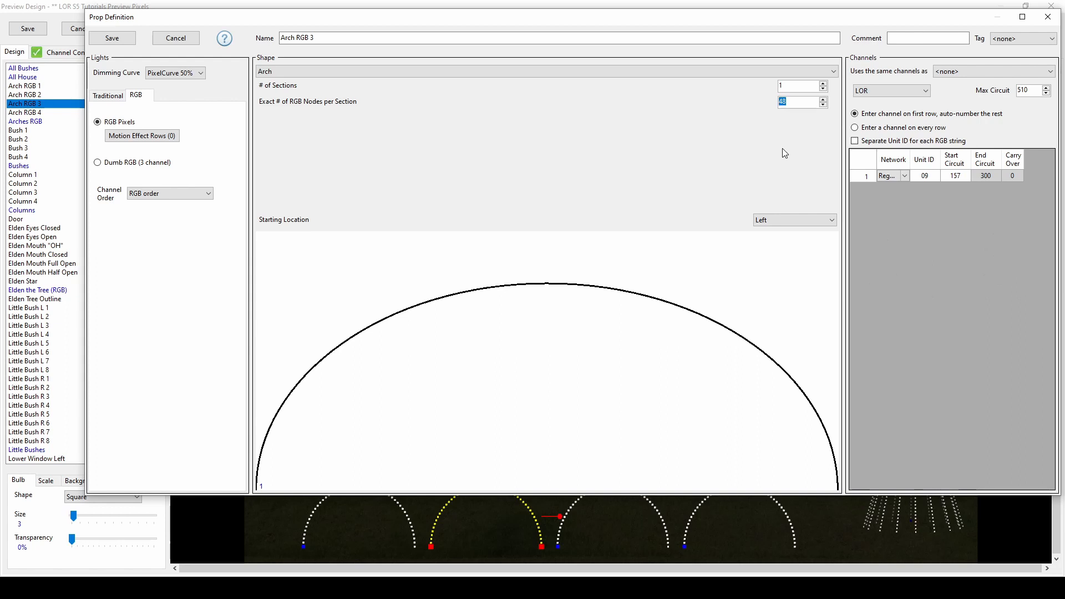
left_click(933, 190)
left_click(94, 37)
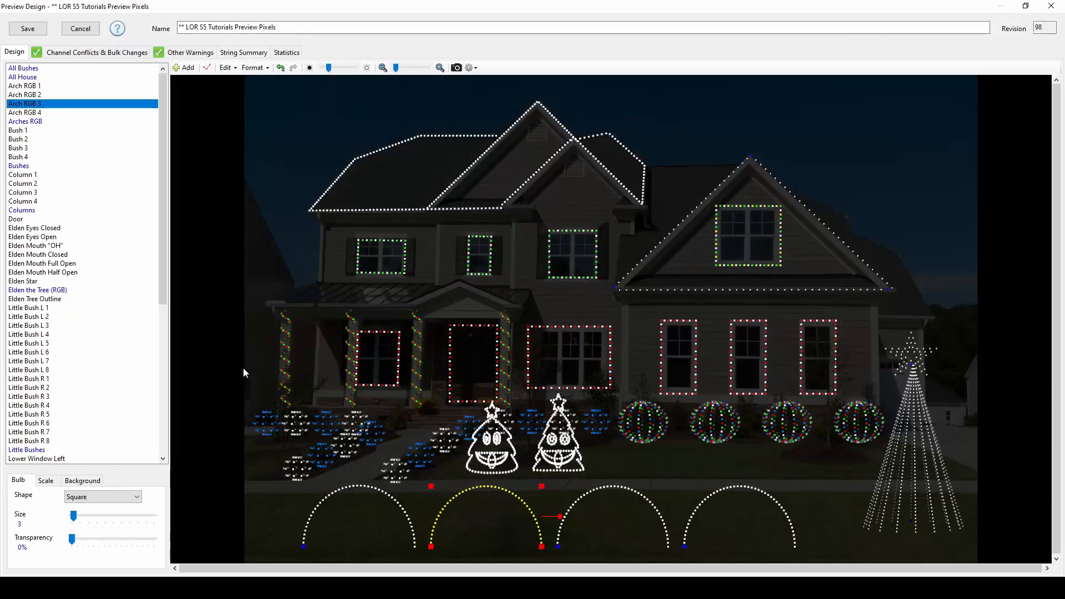
Step: Set the start circuit of the third arch from the left, Arch RGB 2, to 7 and save the prop
left_click(568, 493)
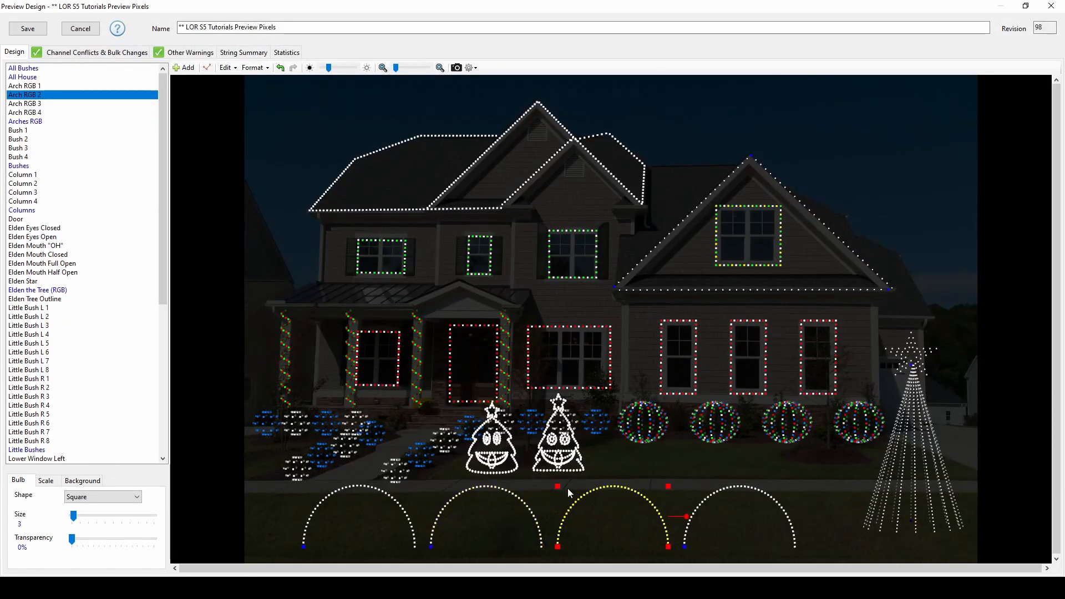
double_click(584, 513)
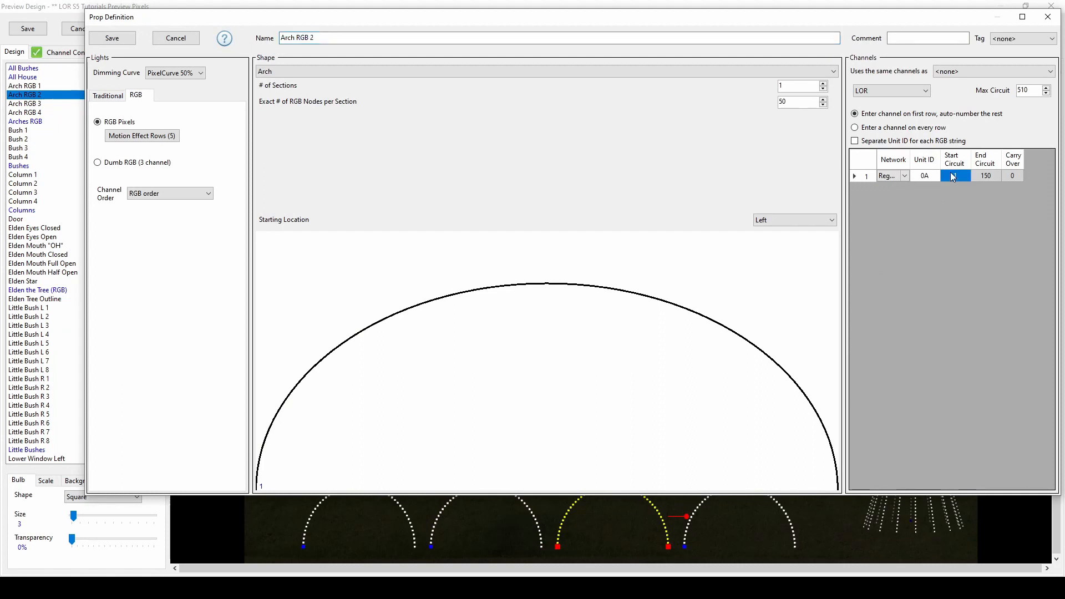
type("7")
left_click(994, 178)
left_click(123, 39)
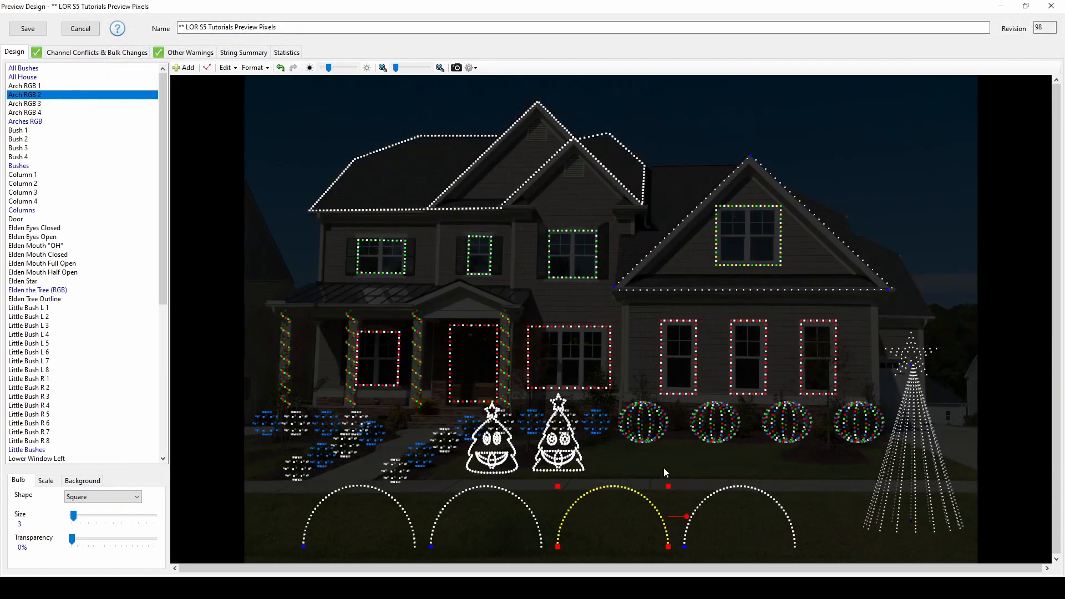